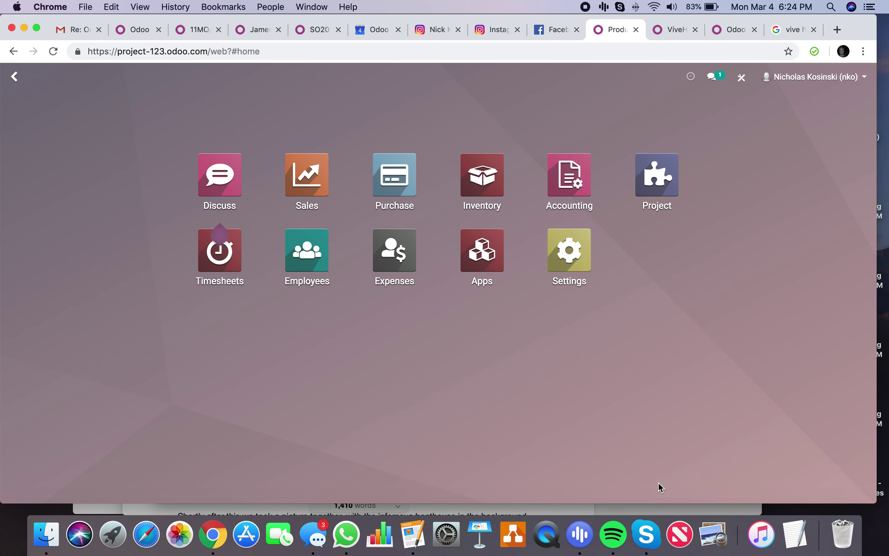
- Review and save the Consulting (Fixed) product's invoicing settings, then inspect Consulting (T&M)'s price details
left_click(322, 190)
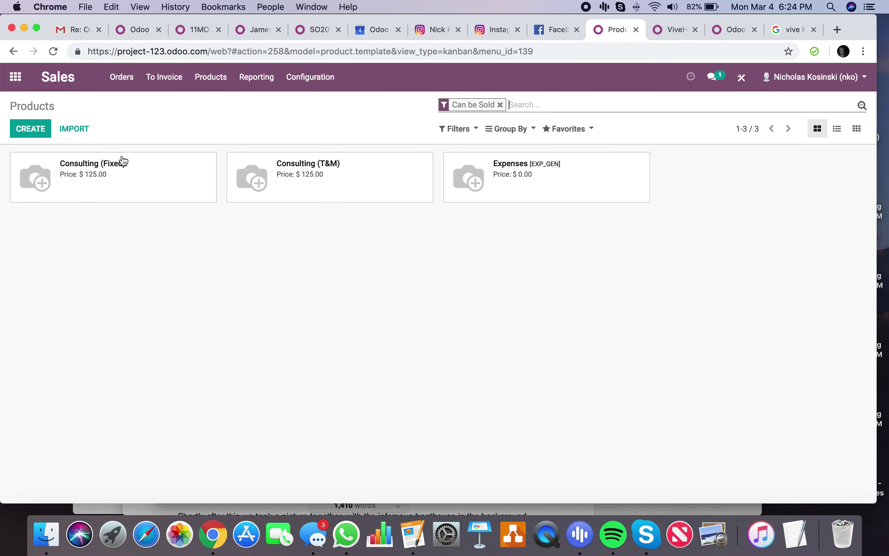
left_click(185, 183)
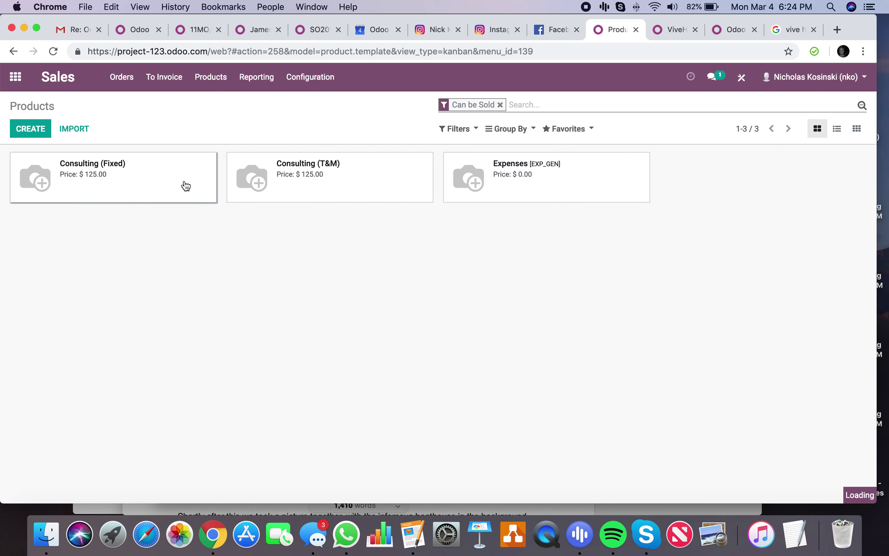
left_click(218, 296)
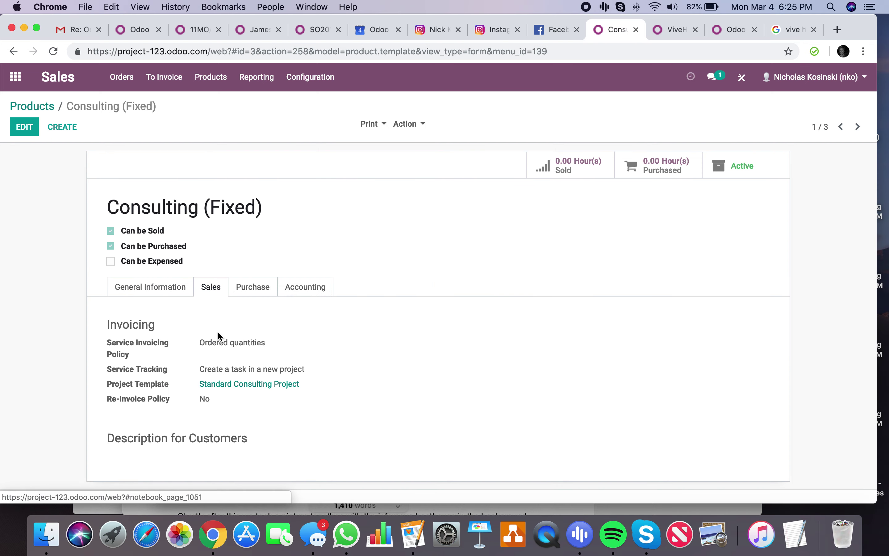
left_click(25, 127)
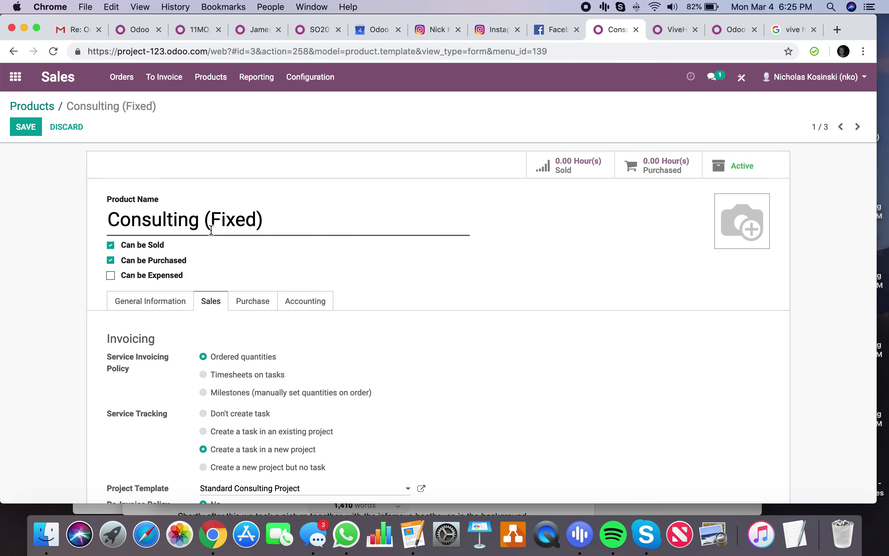
scroll(263, 276, "down", 1)
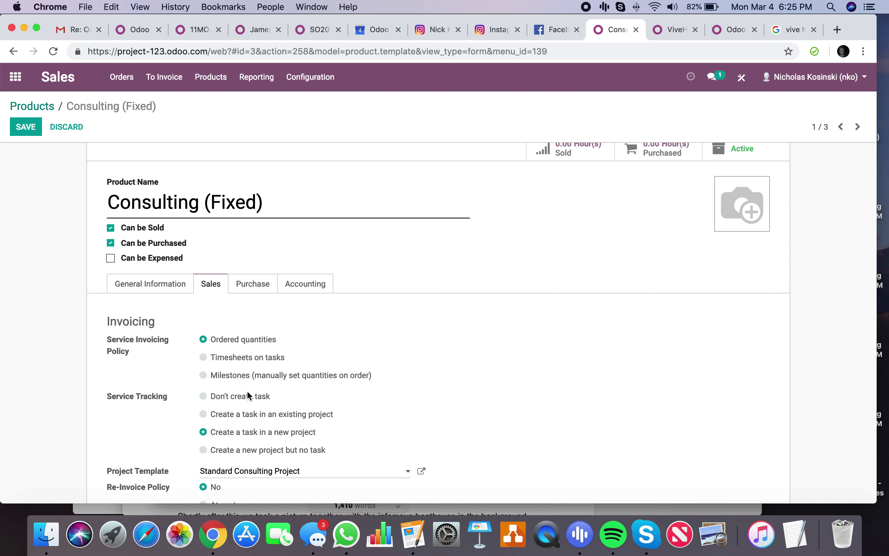
left_click(26, 127)
left_click(858, 126)
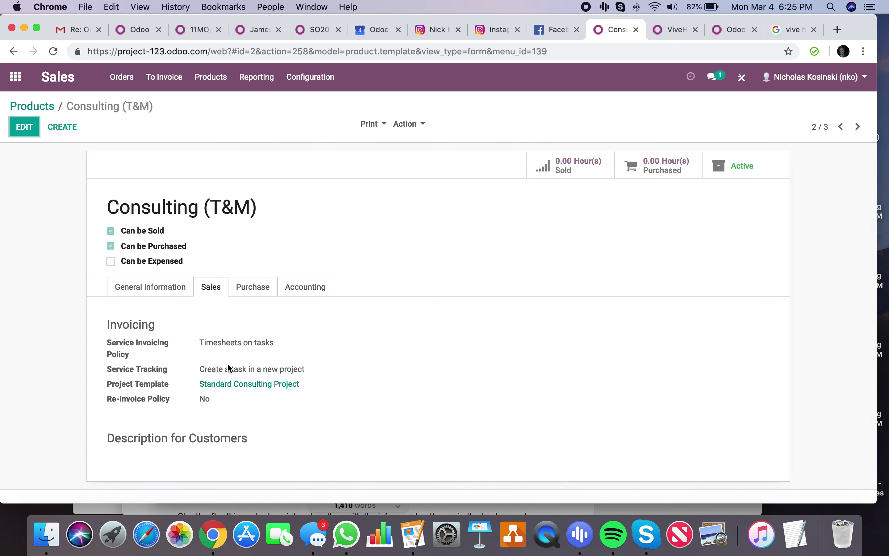
left_click(183, 294)
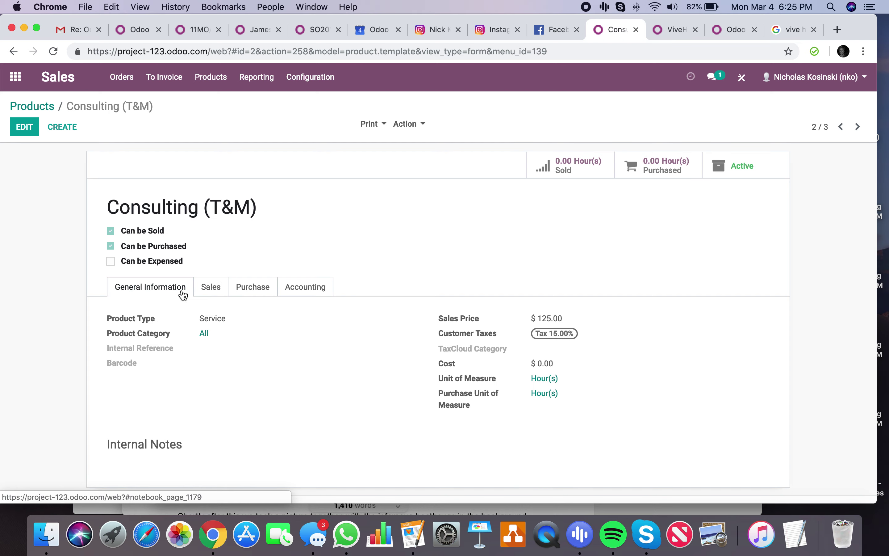
- Start a new quotation from the Sales Orders list found by searching 'order'
left_click(21, 89)
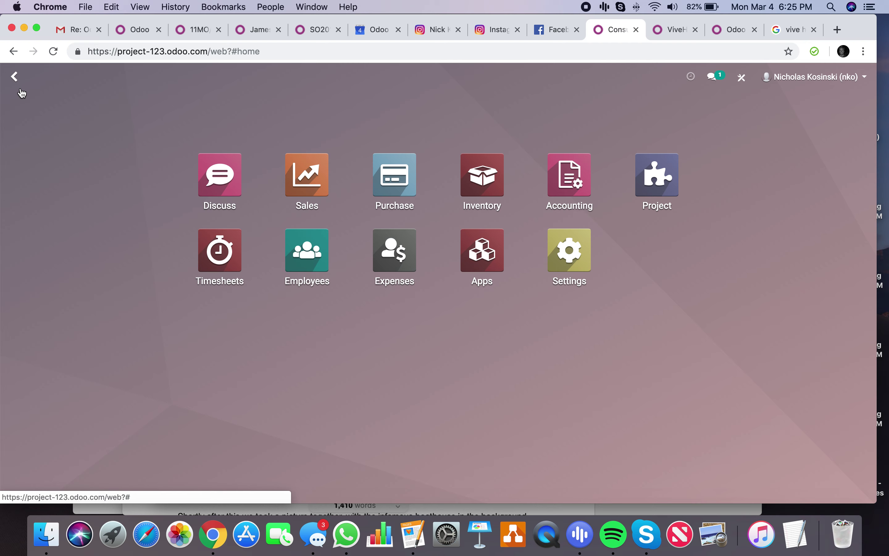
type("order")
key("Return")
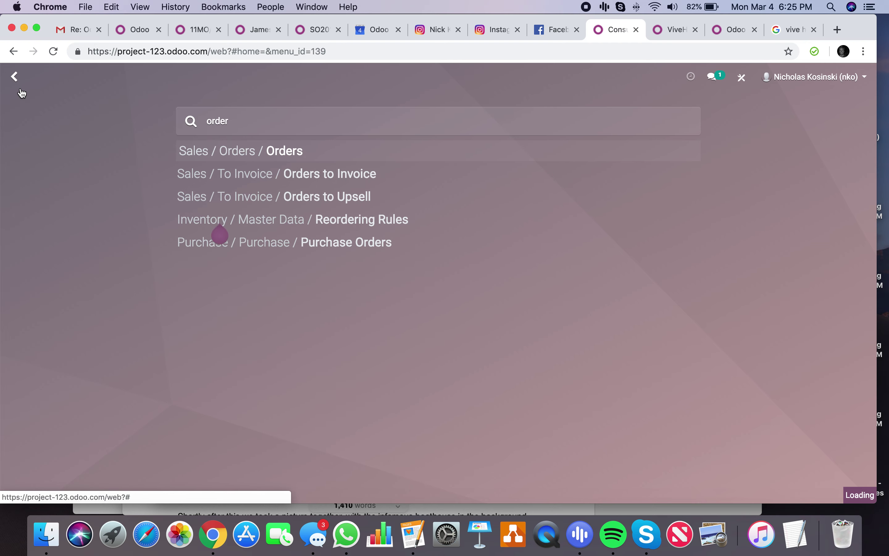
left_click(33, 129)
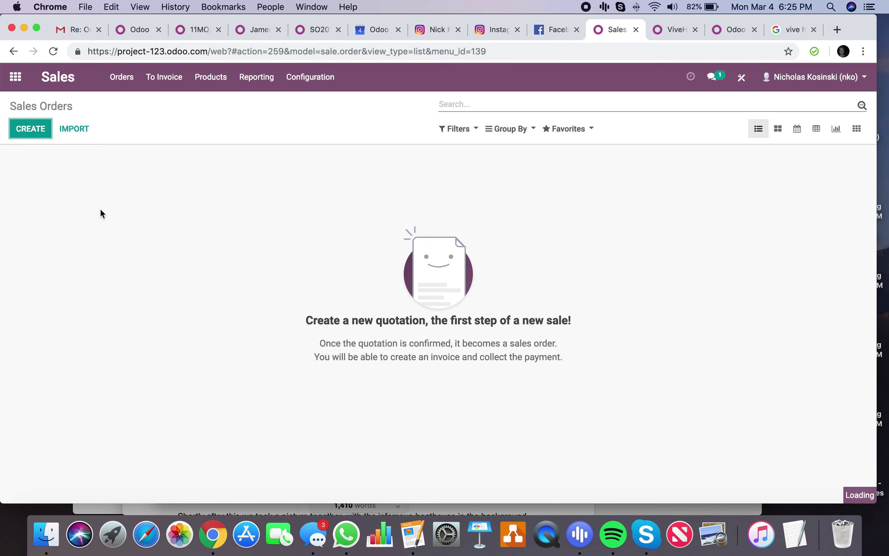
- Create a new company customer for the quotation, correcting a miscapitalised letter in its name
left_click(247, 246)
left_click(248, 254)
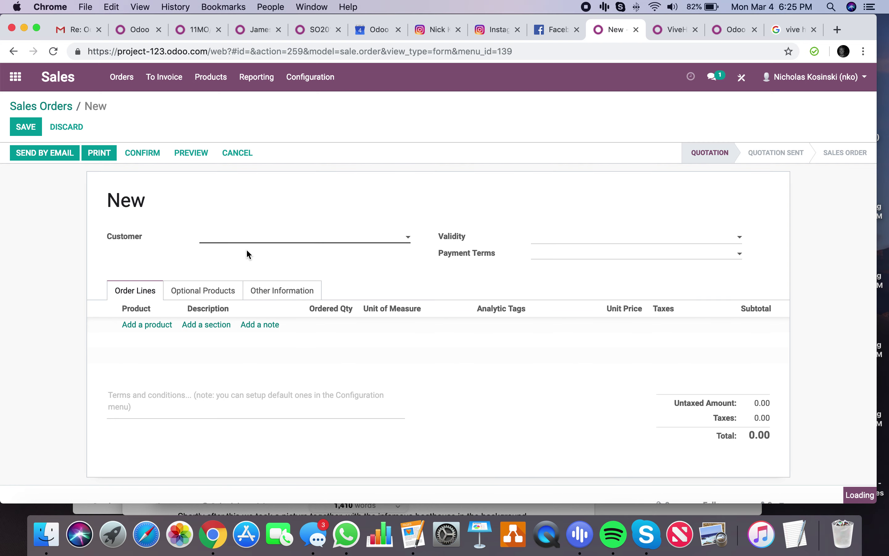
type("JOhn")
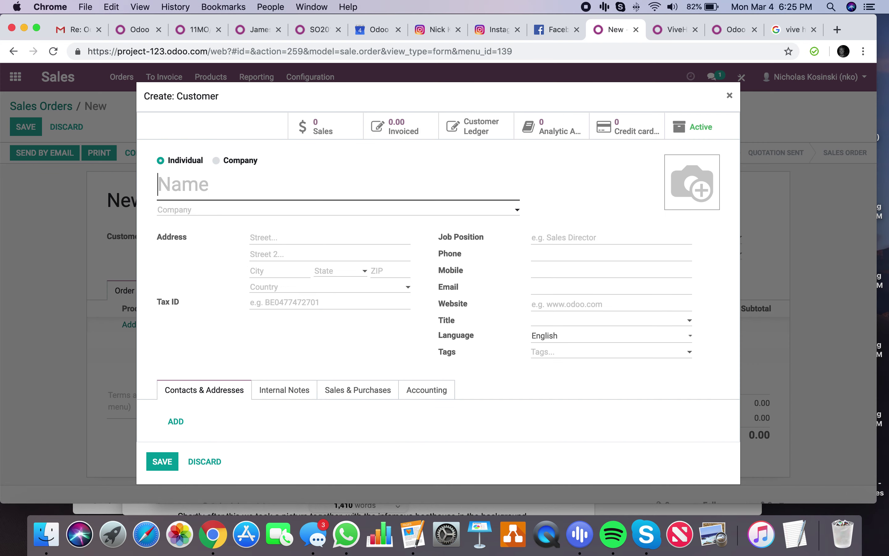
type(" Doe INc.")
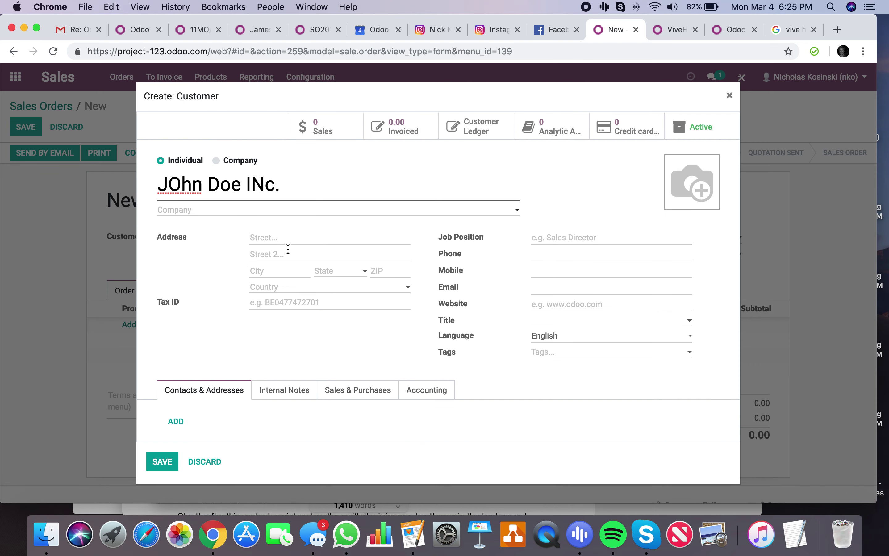
left_click(182, 185)
key("BackSpace")
type("o")
left_click(164, 463)
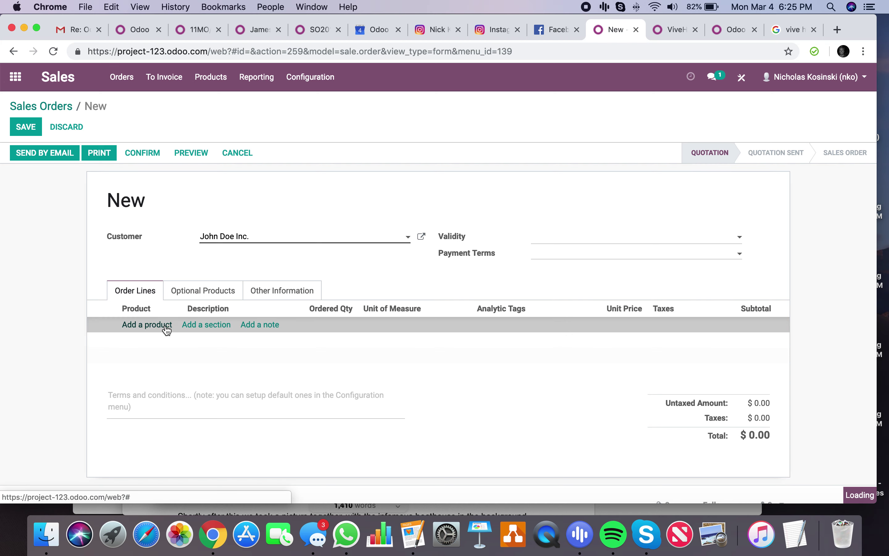
- Add one order line, switching its product from Consulting (Fixed) to Consulting (T&M)
left_click(165, 325)
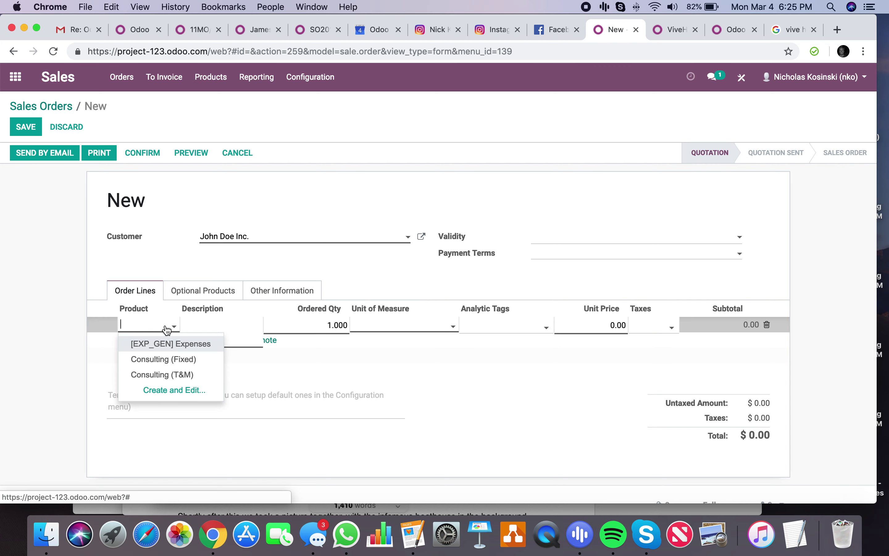
left_click(176, 359)
left_click(117, 351)
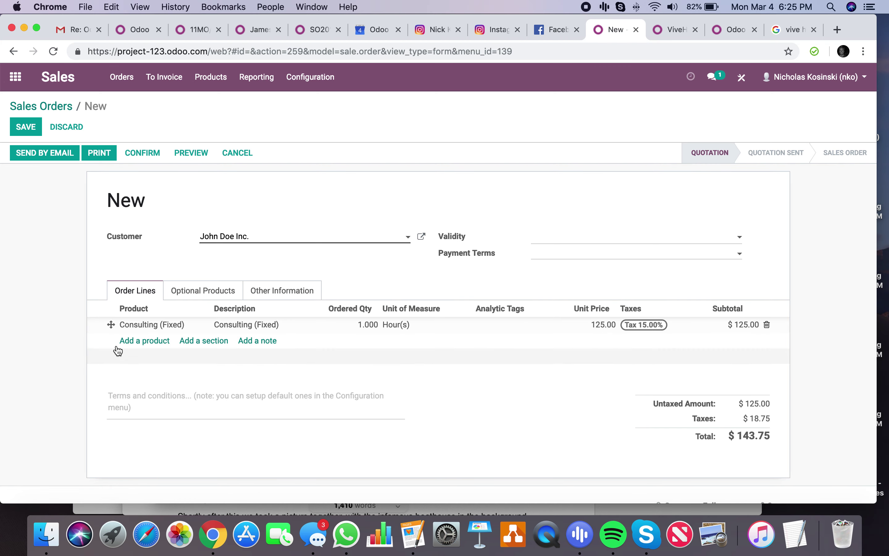
left_click(147, 340)
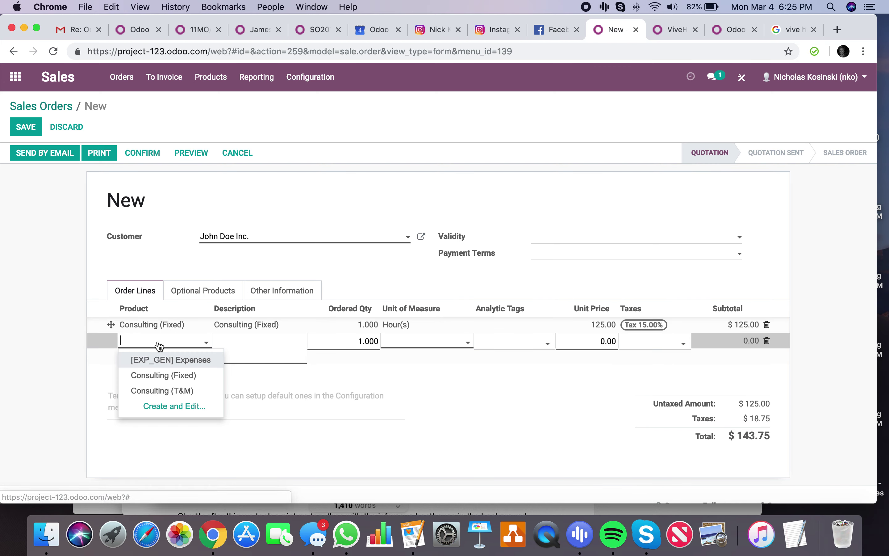
left_click(80, 355)
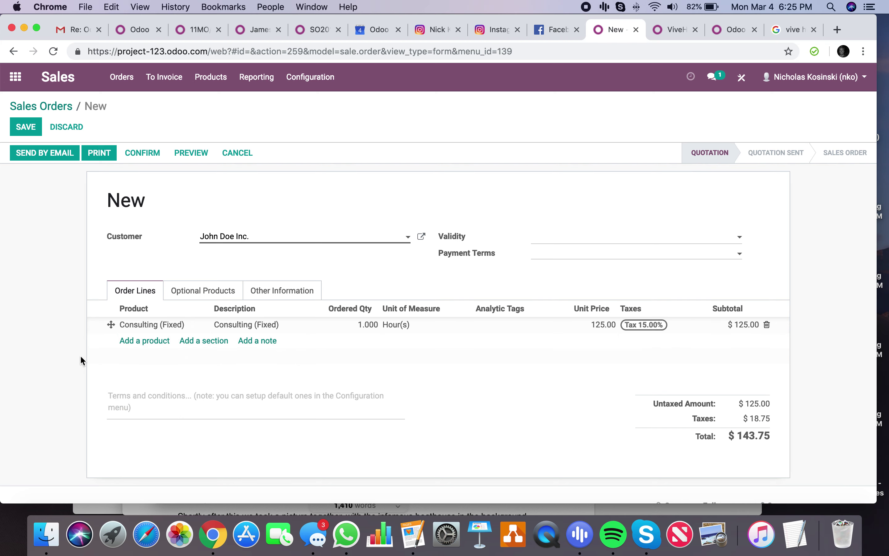
left_click(162, 325)
left_click(163, 328)
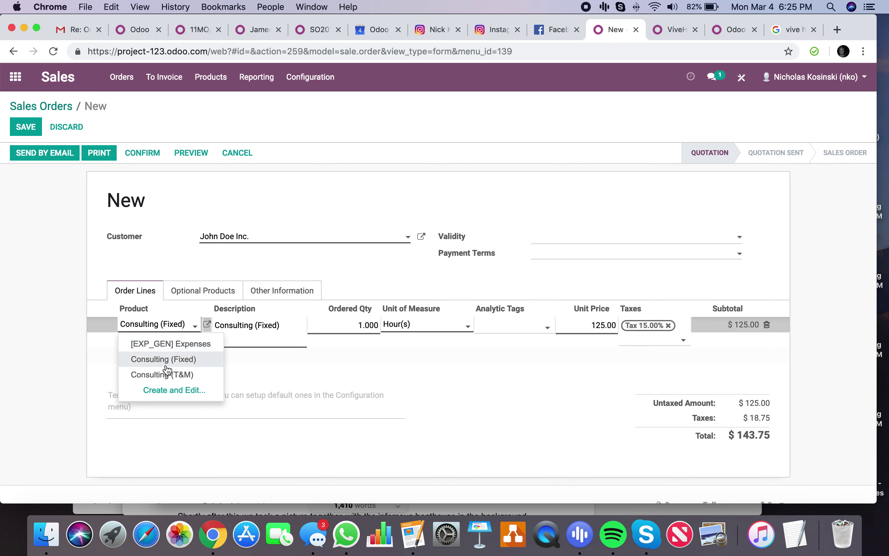
left_click(162, 374)
left_click(66, 358)
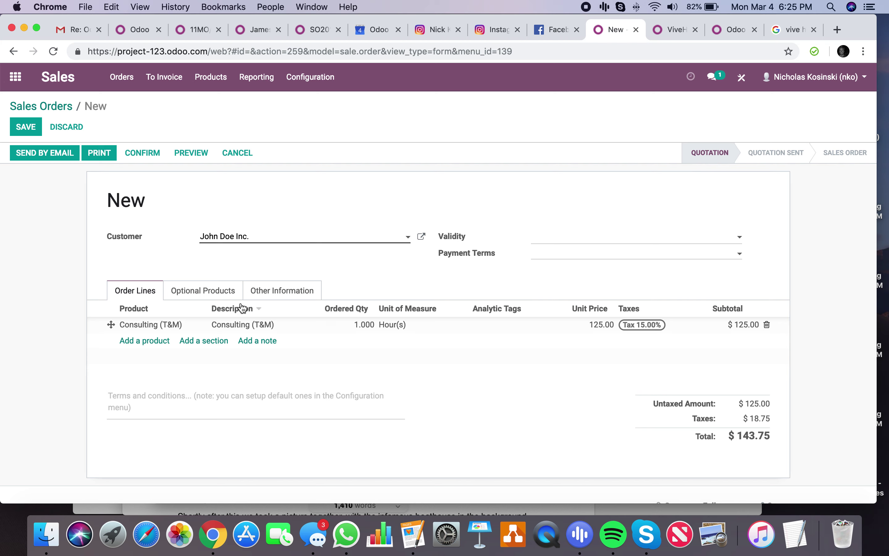
- Set the line quantity to 5 hours, save the quotation and confirm it as SO001
left_click(364, 325)
type("5")
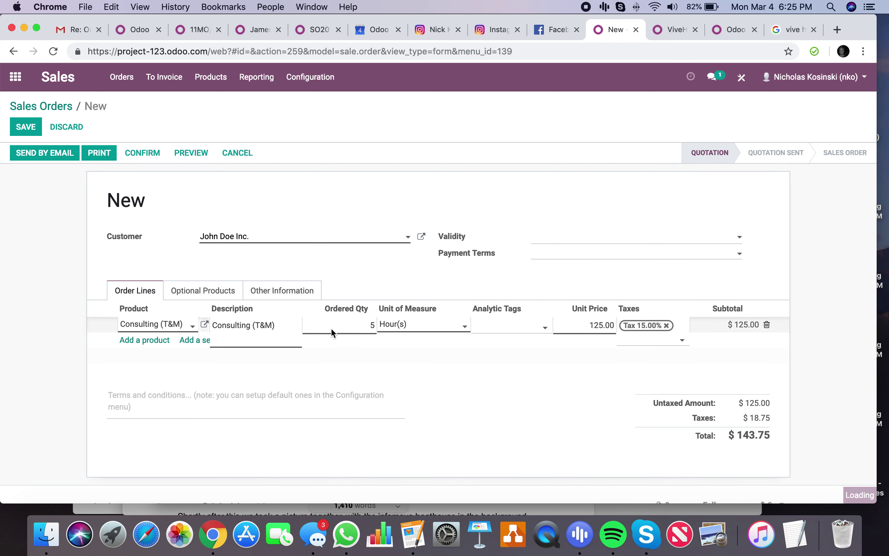
left_click(363, 335)
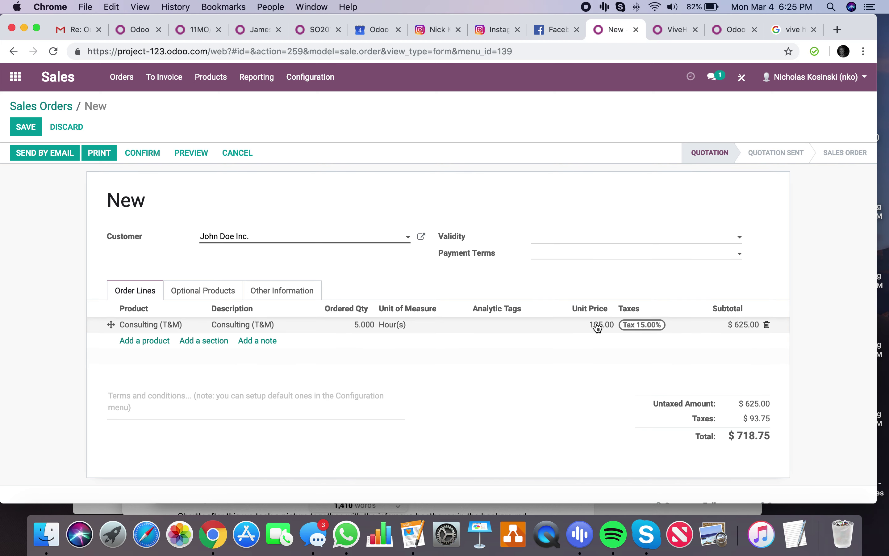
left_click(28, 127)
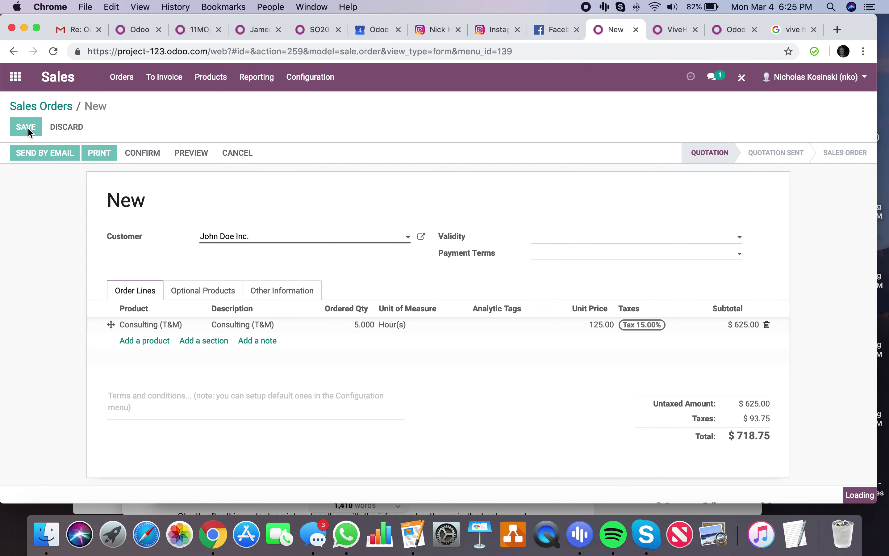
left_click(144, 154)
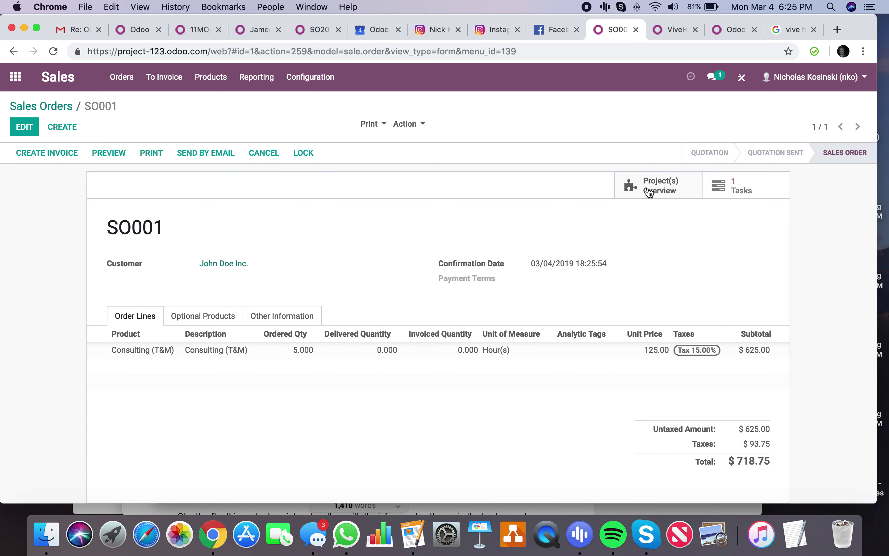
- Open SO001's Consulting (T&M) task in edit mode, showing its empty Timesheets list
left_click(761, 191)
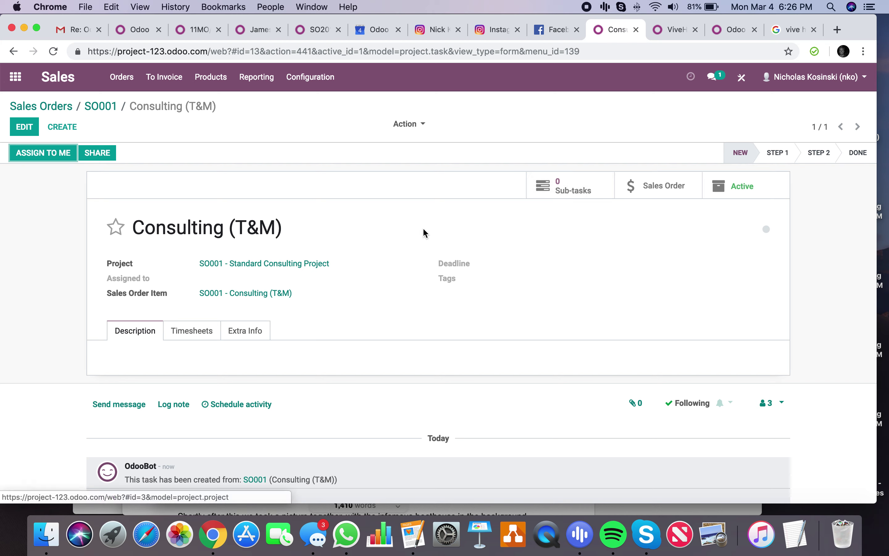
left_click(697, 194)
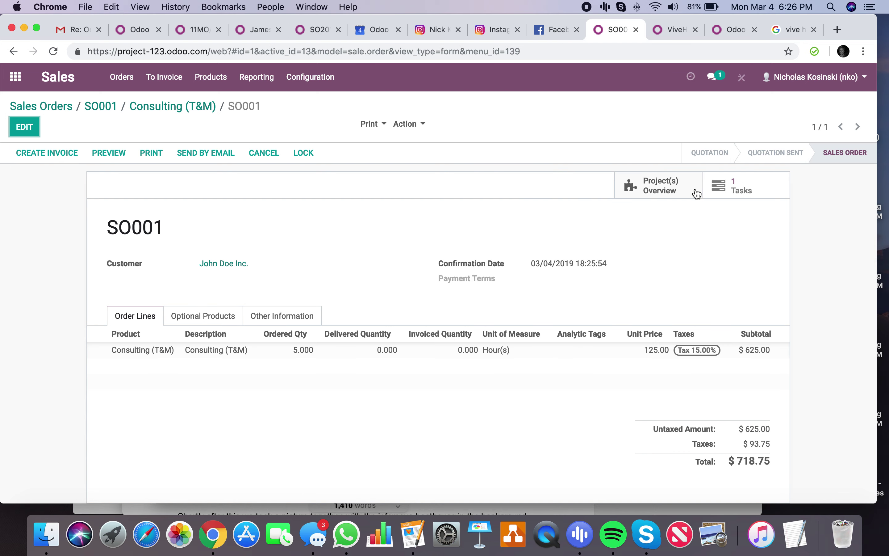
left_click(172, 106)
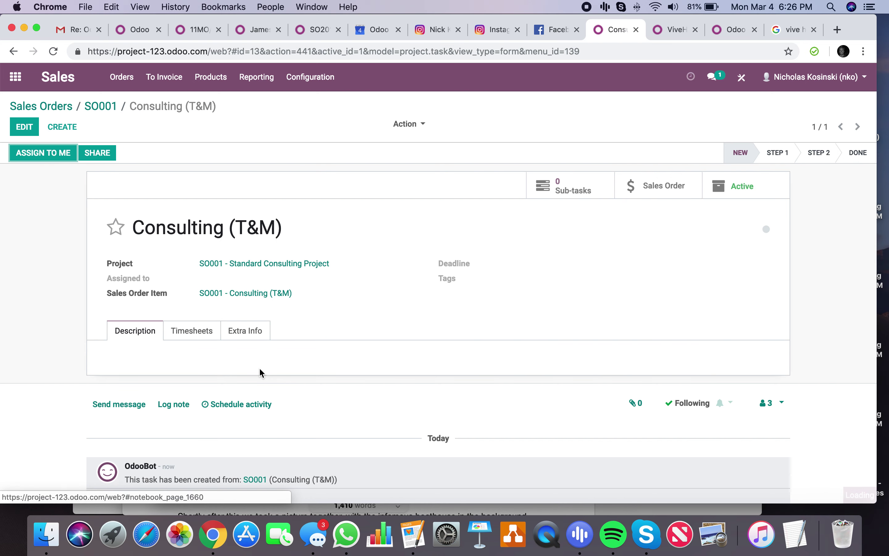
scroll(260, 373, "down", 1)
left_click(25, 127)
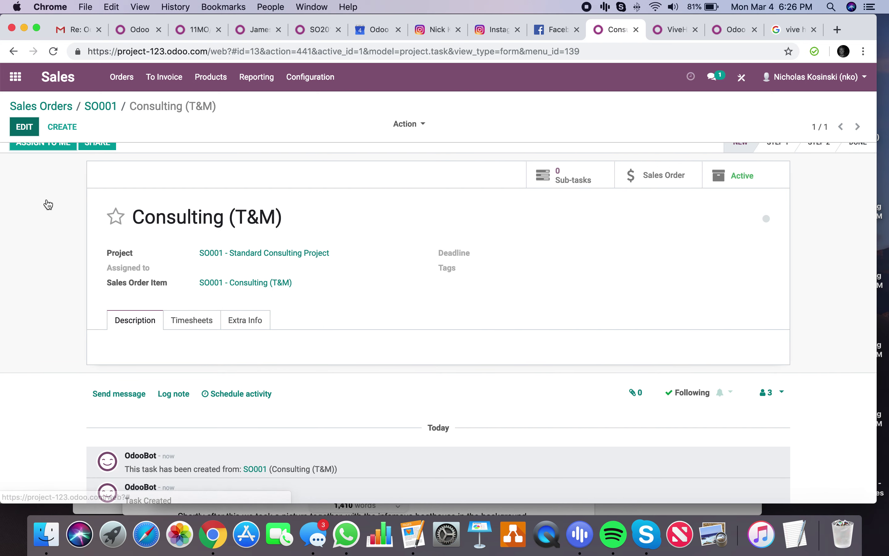
left_click(189, 326)
scroll(536, 282, "down", 2)
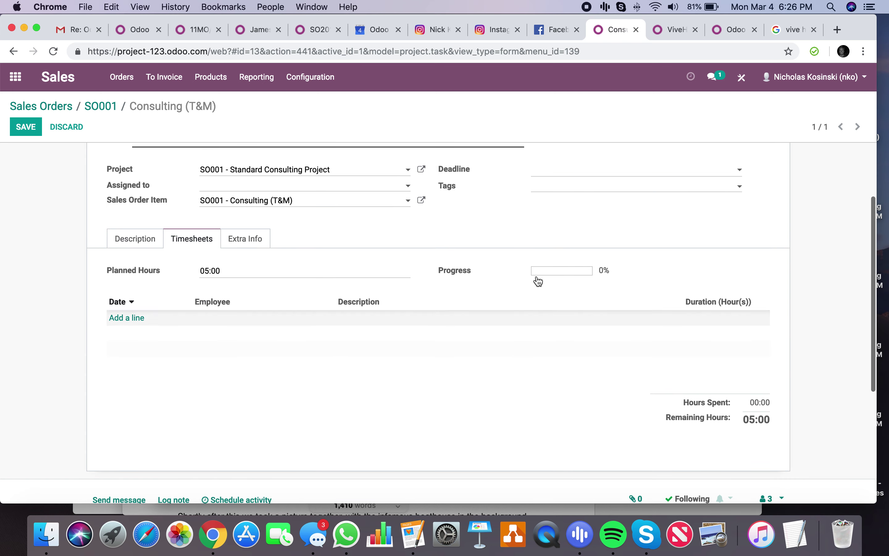
scroll(449, 356, "up", 5)
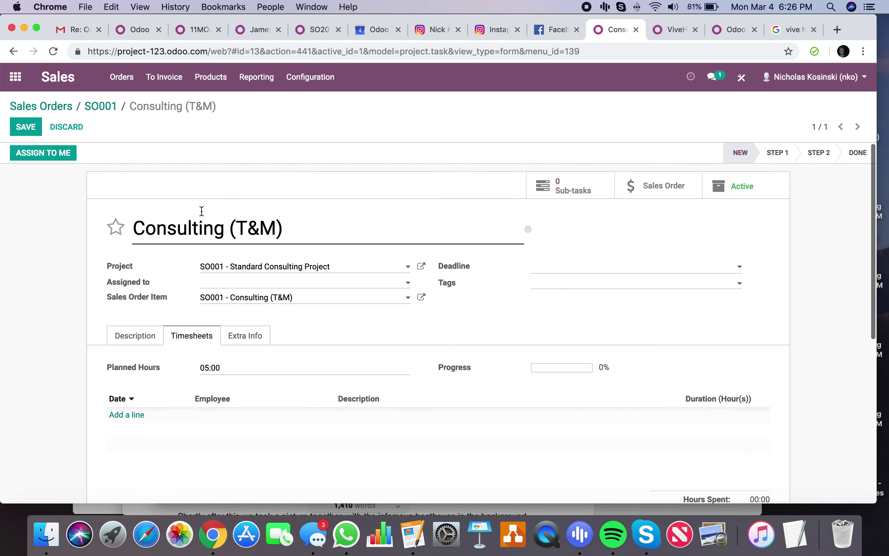
- Add a 5-hour timesheet line described 'Test' to the task and save it
left_click(27, 127)
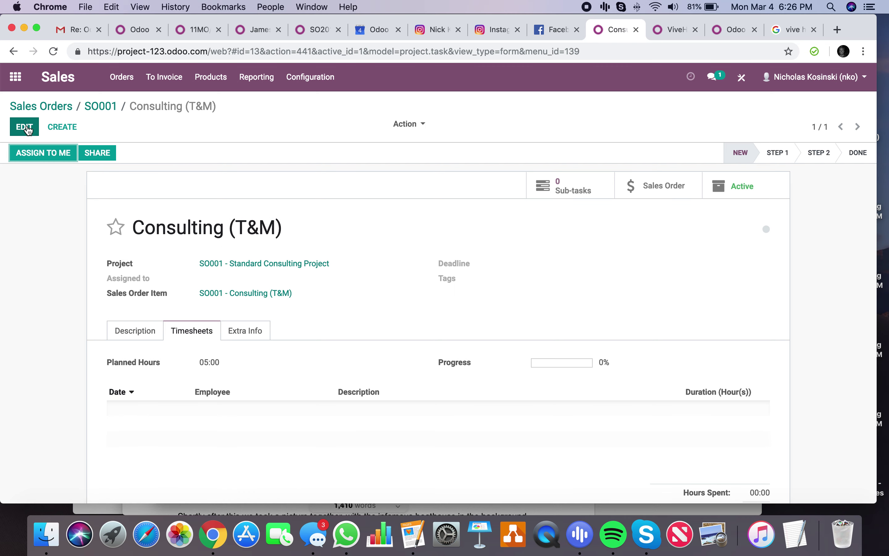
left_click(28, 130)
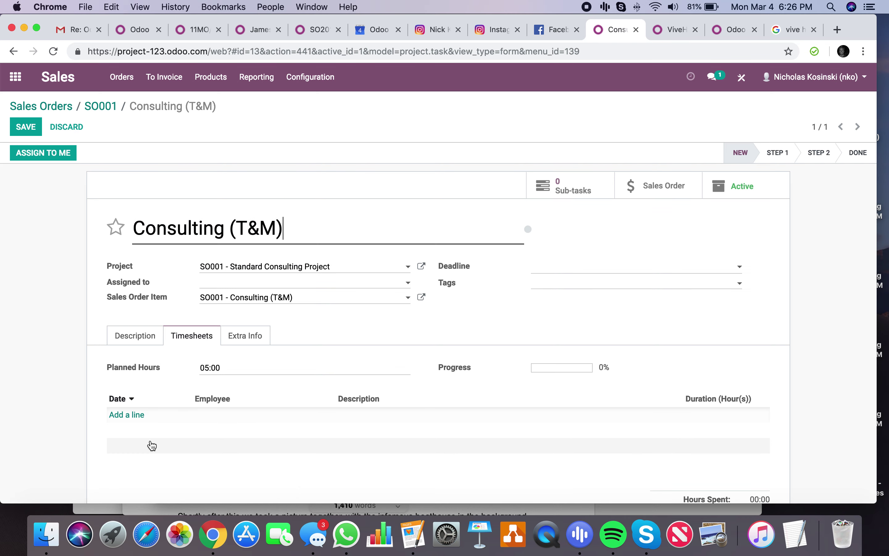
left_click(124, 403)
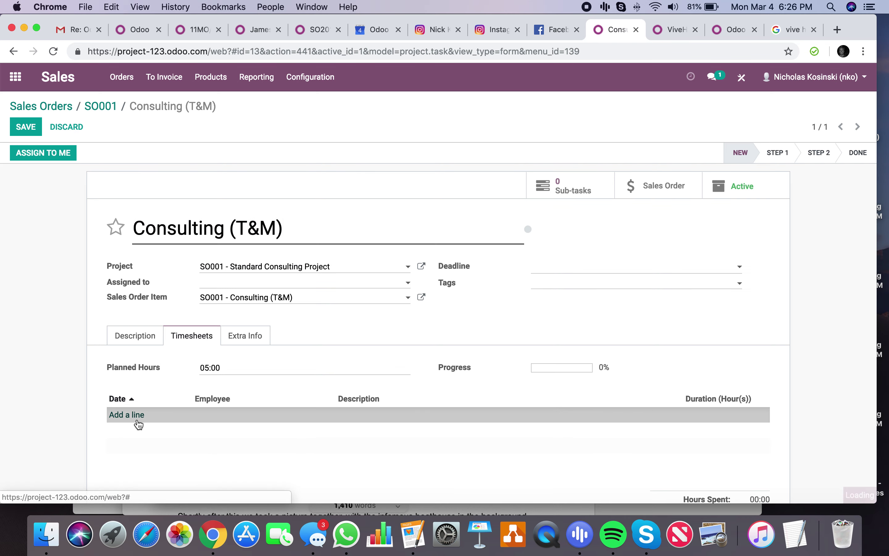
left_click(139, 423)
left_click(457, 413)
key("Tab")
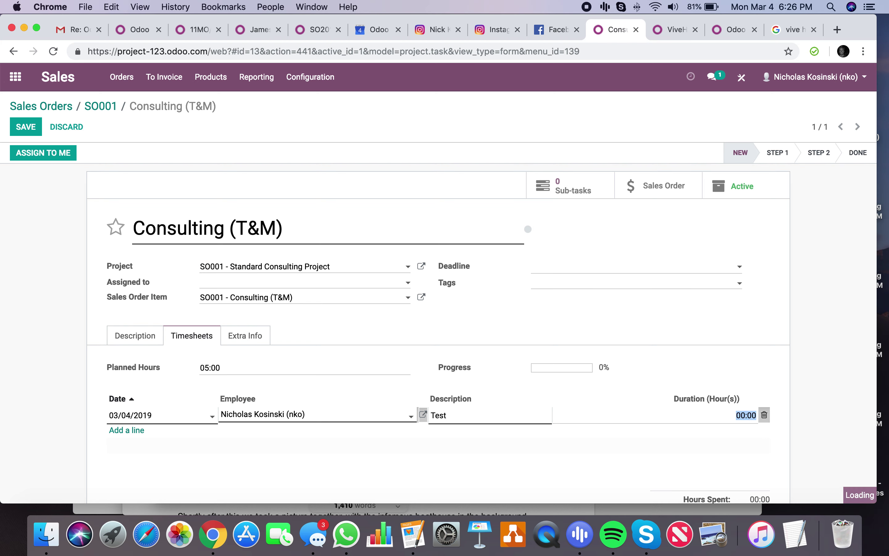
type("5")
left_click(811, 394)
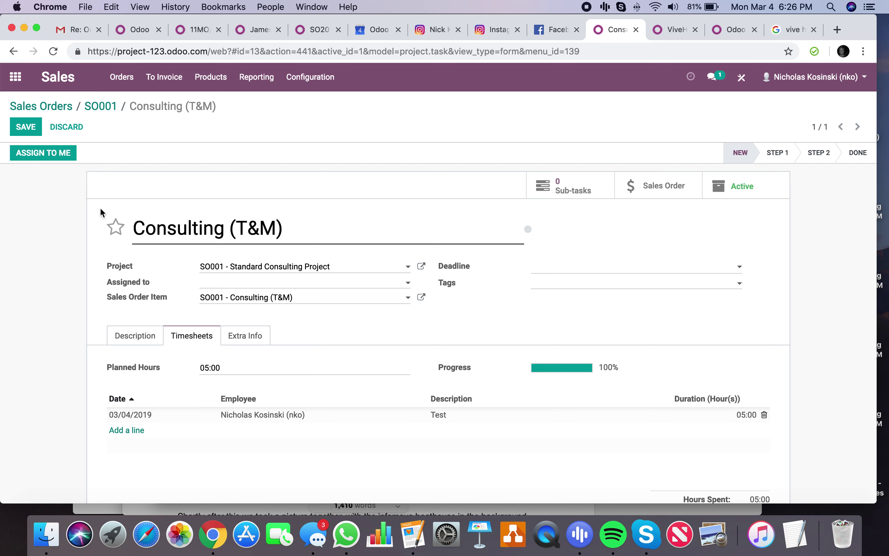
left_click(33, 128)
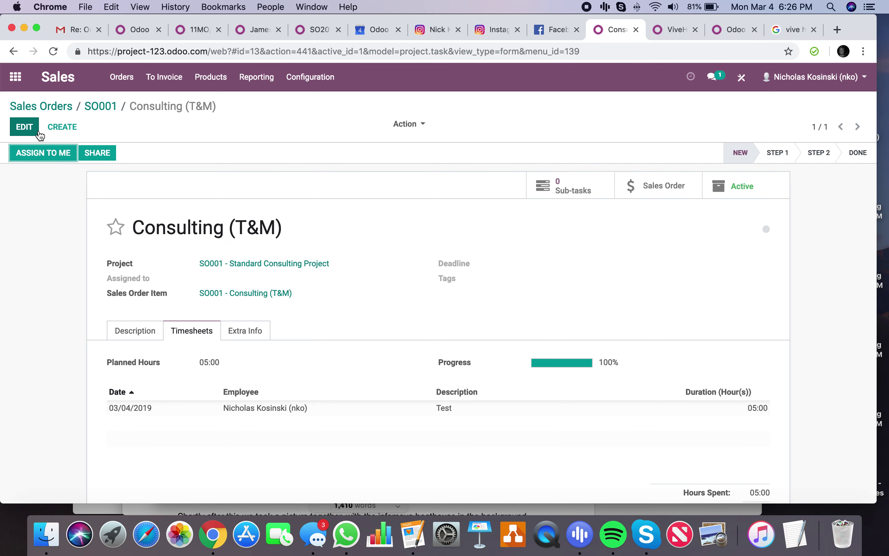
- Check SO001's 5 delivered hours, cancel invoicing, and return to the Consulting (T&M) task
left_click(657, 193)
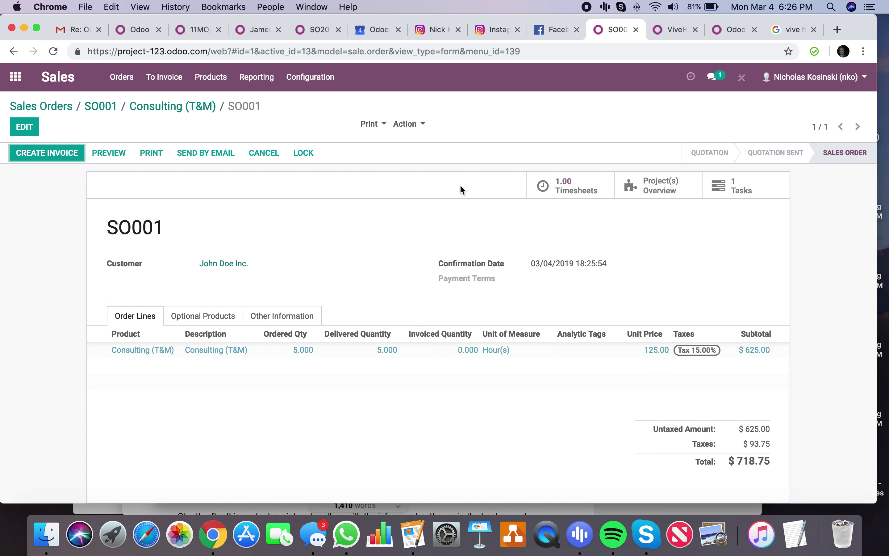
left_click(63, 155)
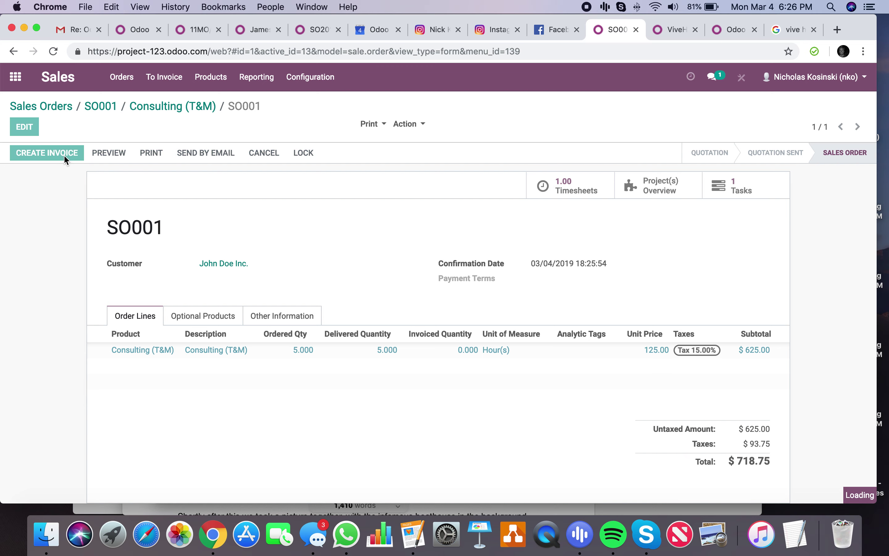
left_click(362, 270)
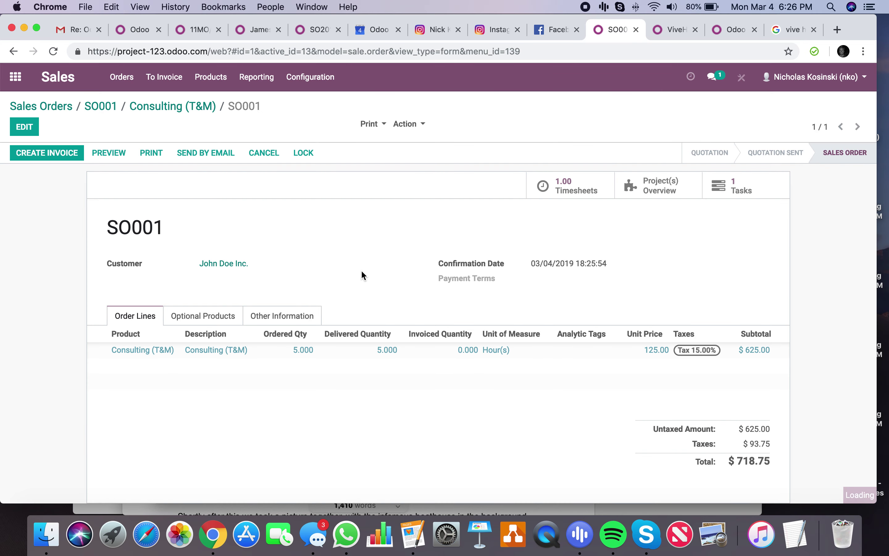
left_click(172, 110)
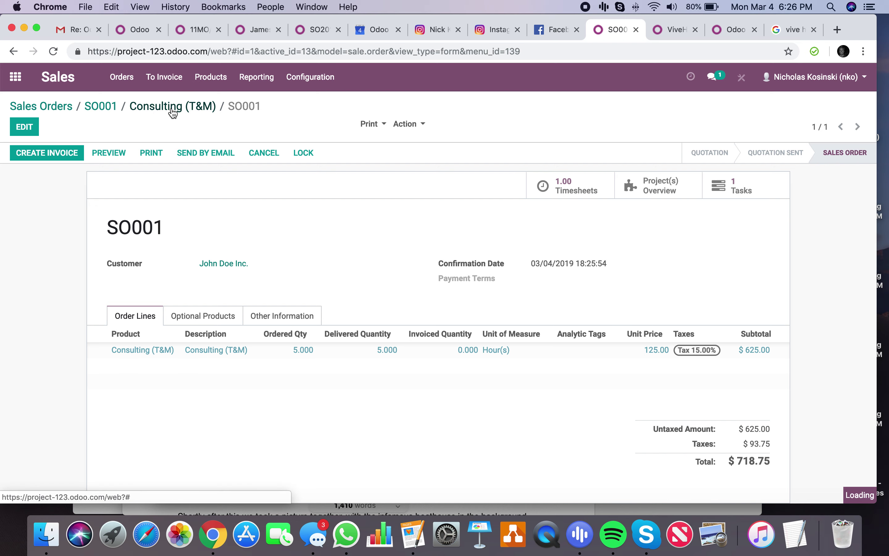
- Delete the 5-hour Test timesheet line, save the task, and check SO001 shows 0 delivered
left_click(23, 126)
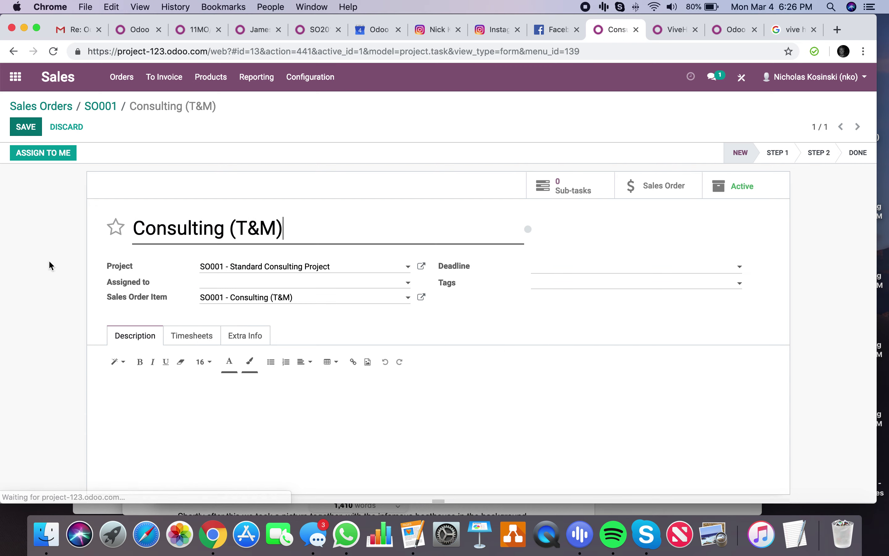
left_click(192, 335)
left_click(764, 414)
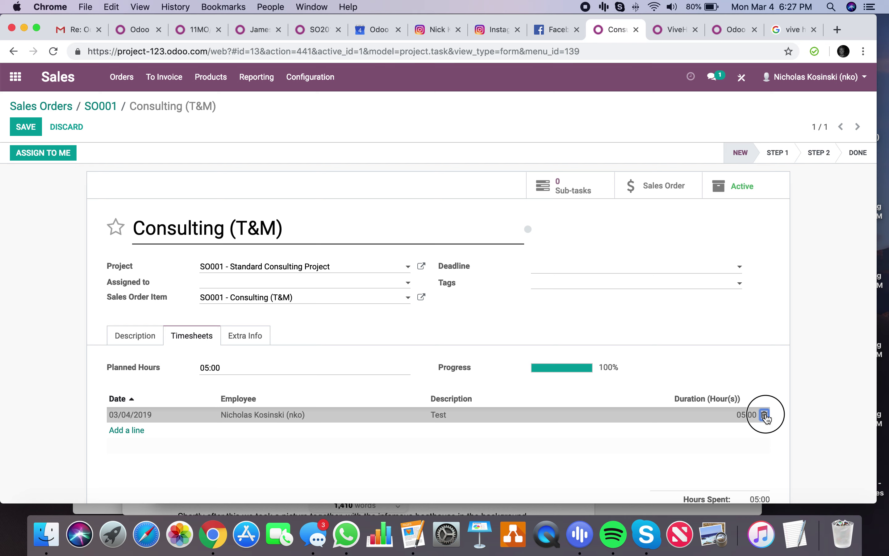
left_click(27, 128)
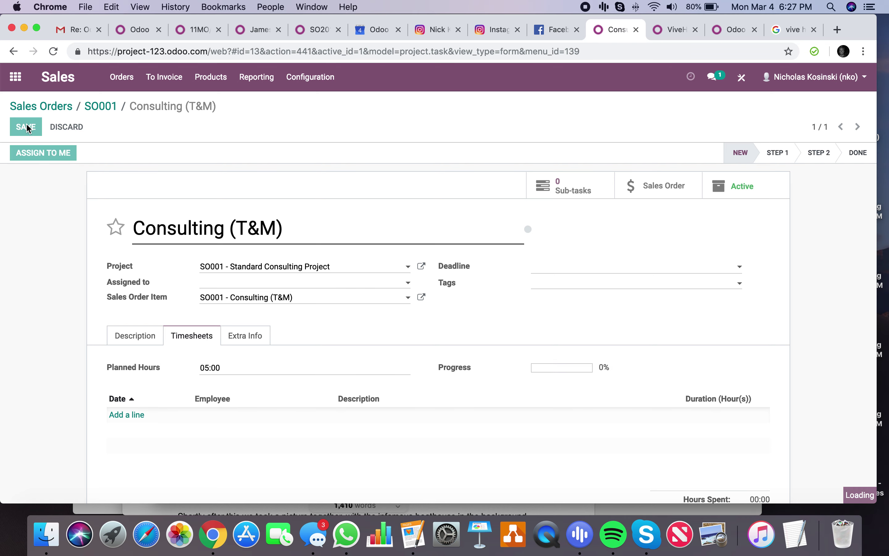
left_click(122, 332)
left_click(652, 205)
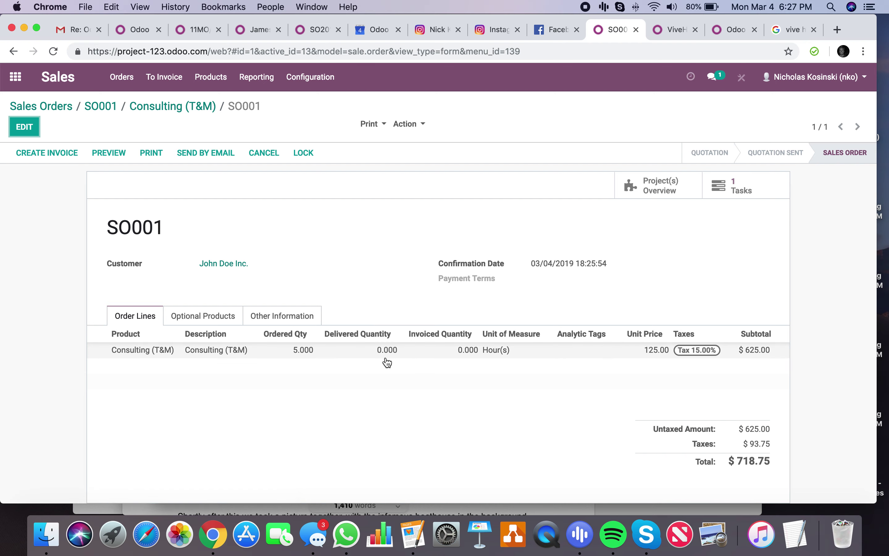
- Open the Employees app by searching 'emp' from the home menu
left_click(15, 77)
type("emp")
key("Return")
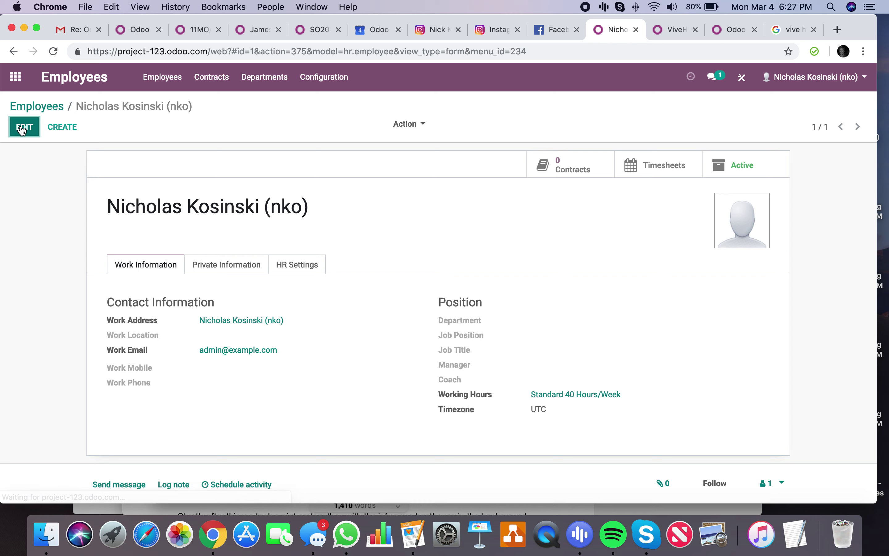
- Save the employee's HR Settings Timesheet Cost at $90.00 per hour
left_click(37, 127)
left_click(304, 274)
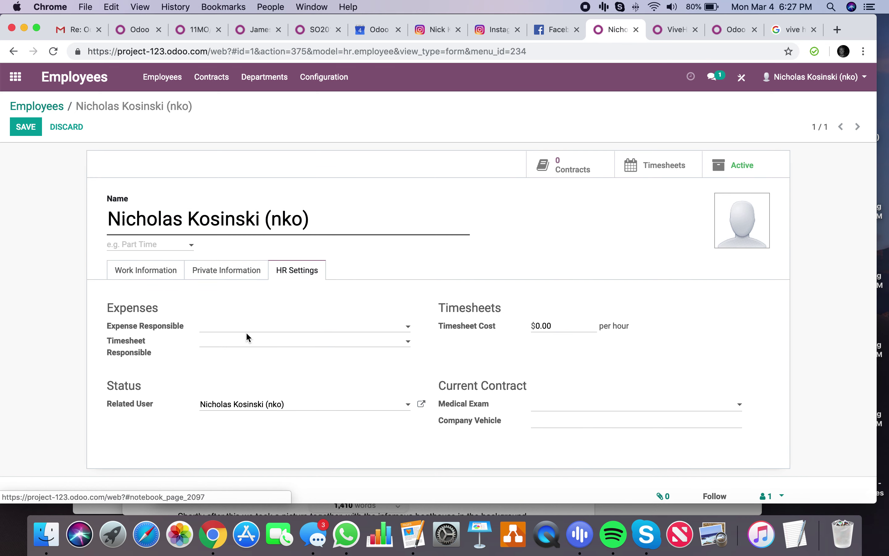
left_click(558, 324)
type("12")
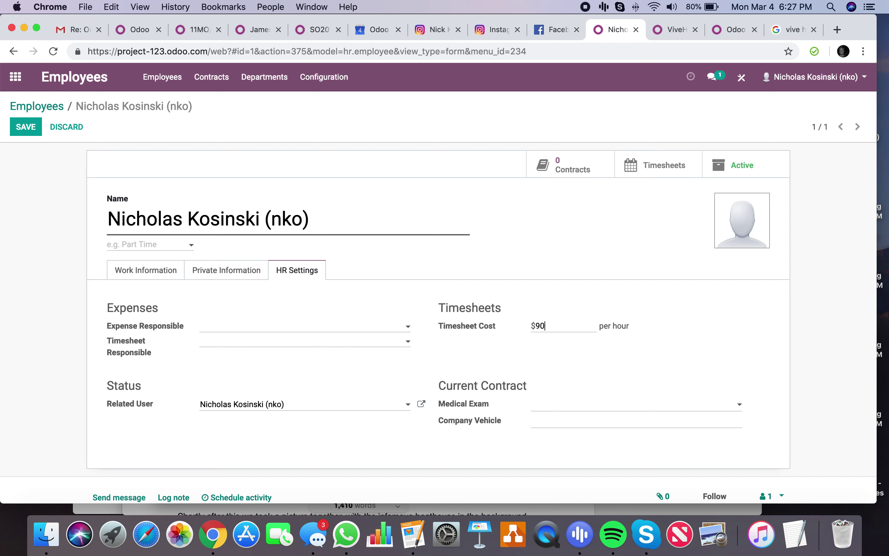
left_click(20, 133)
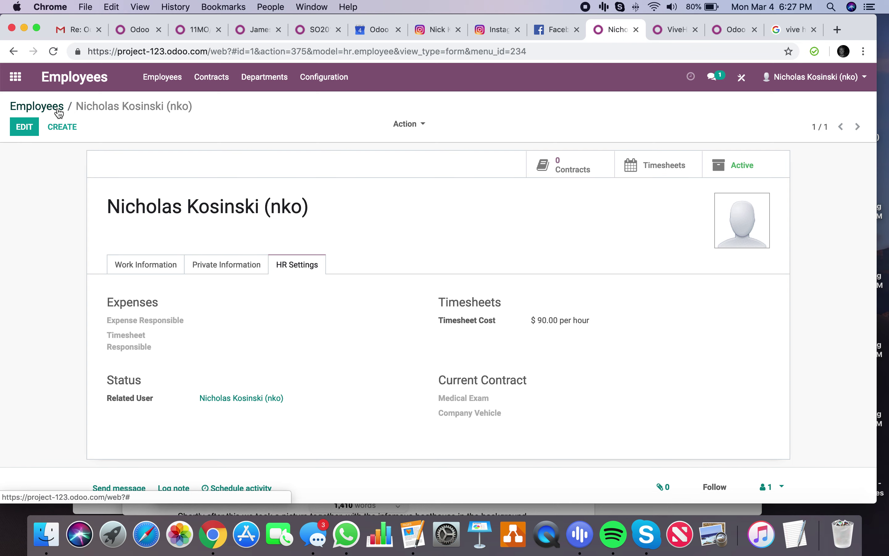
left_click(145, 265)
left_click(15, 78)
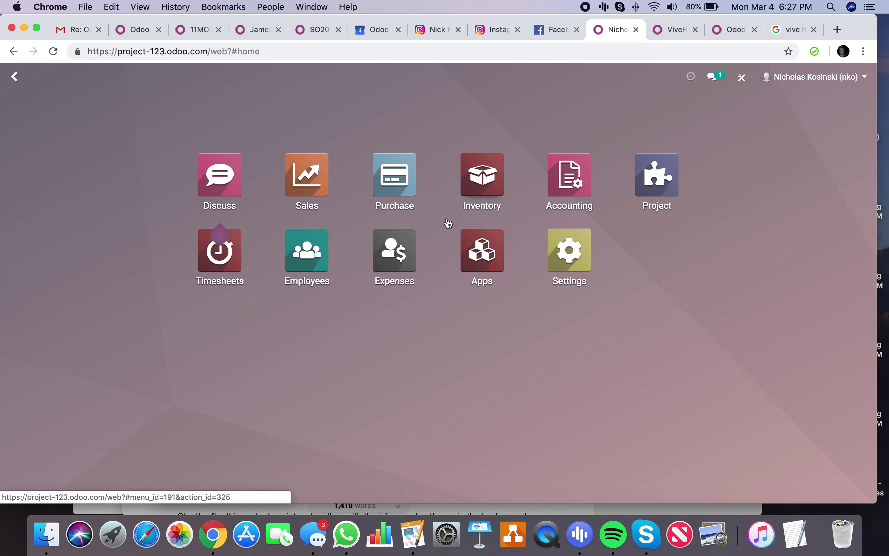
- Open the Timesheets app and move through its views to the Timesheet App page
left_click(234, 260)
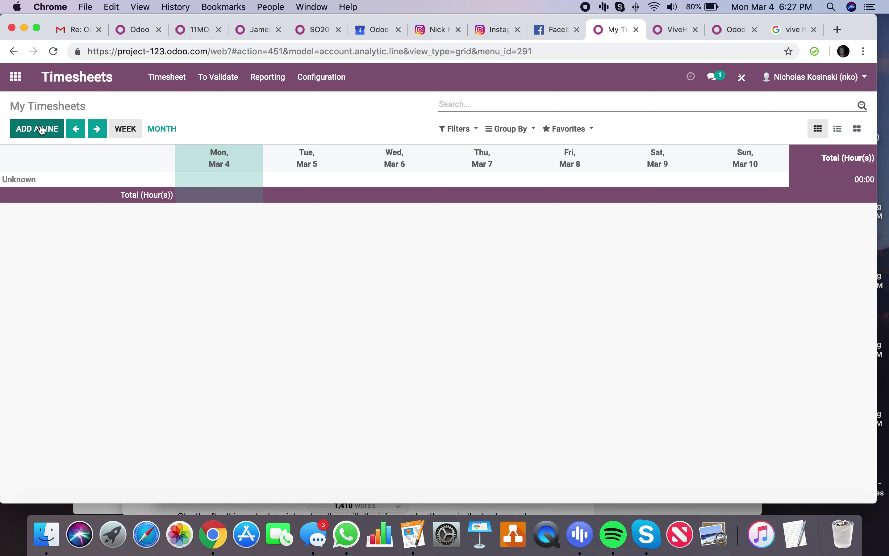
left_click(159, 78)
left_click(154, 116)
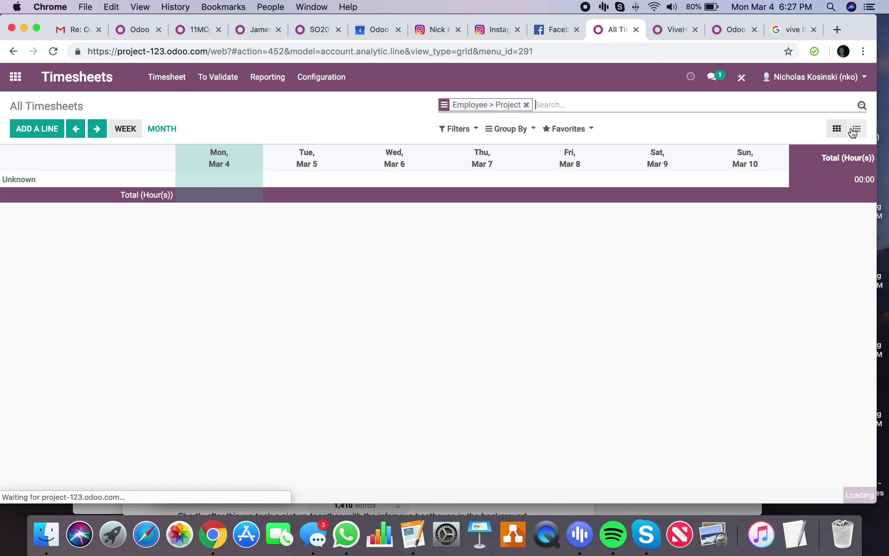
left_click(35, 130)
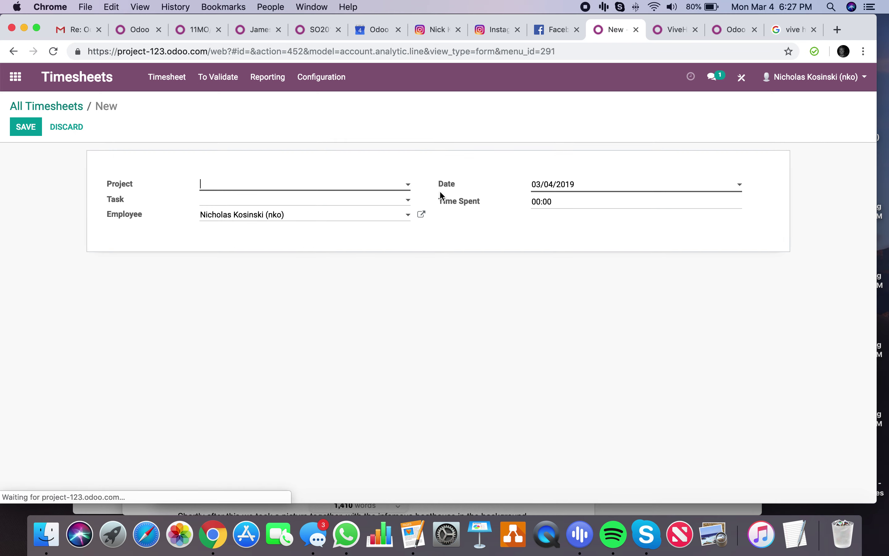
left_click(160, 85)
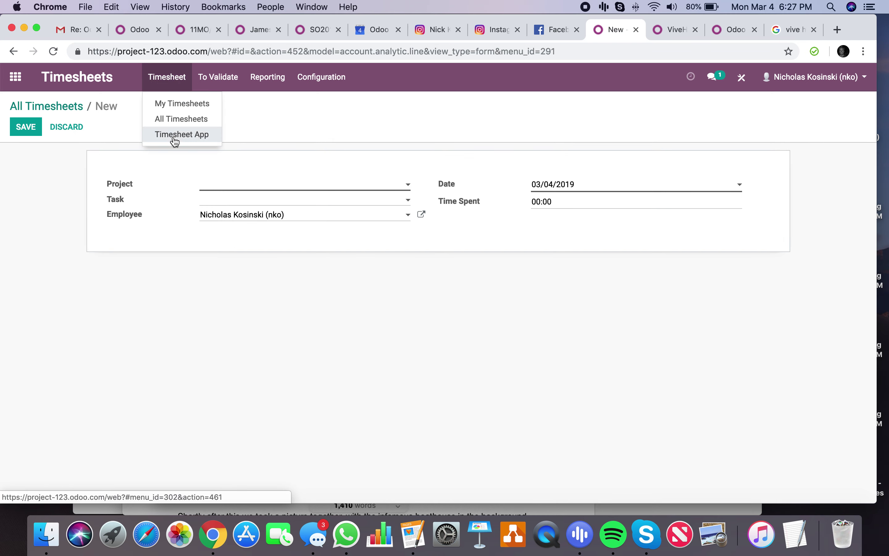
left_click(208, 139)
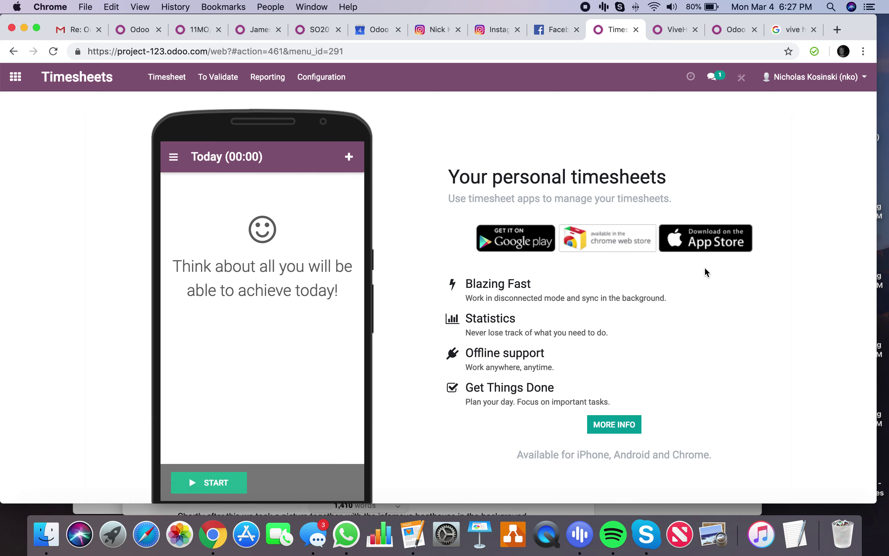
- Log 12:00 hours on the Consulting (T&M) task of SO001 - Standard Consulting Project
left_click(352, 157)
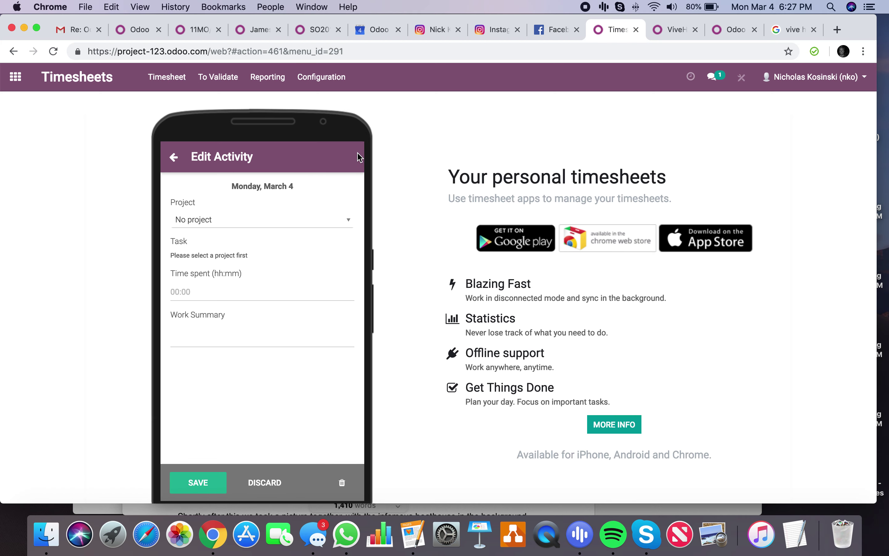
left_click(238, 222)
left_click(257, 269)
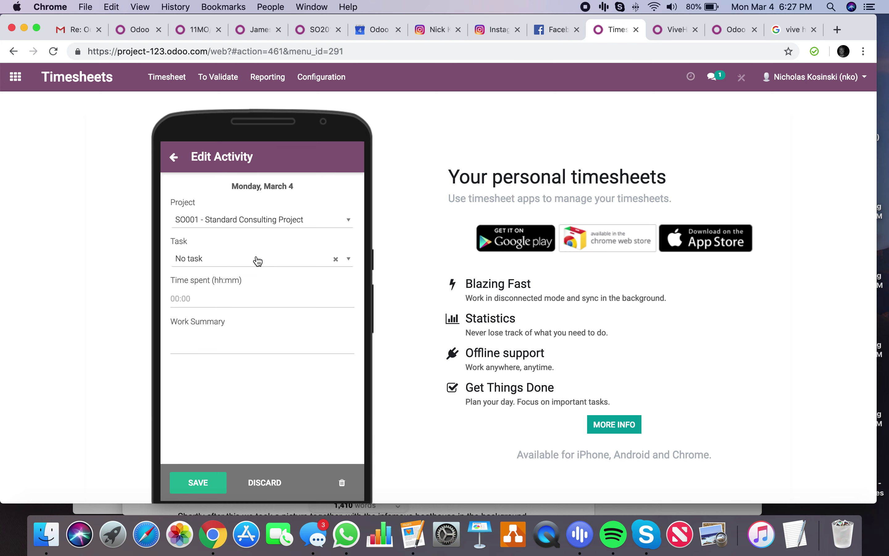
left_click(258, 261)
left_click(239, 294)
left_click(241, 297)
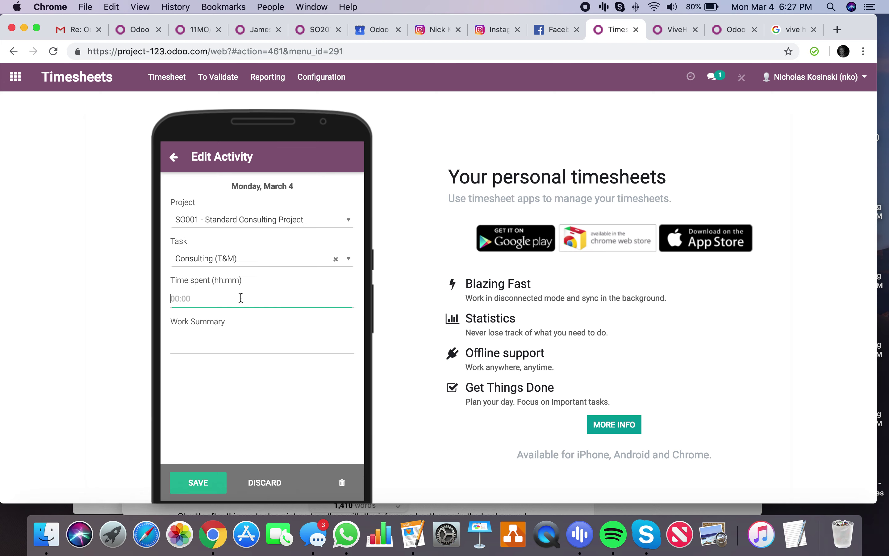
left_click(234, 335)
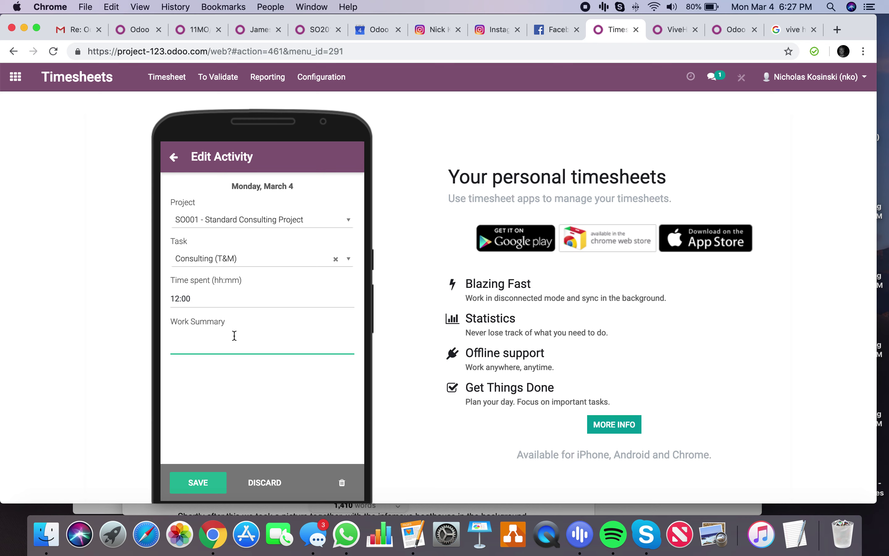
left_click(198, 481)
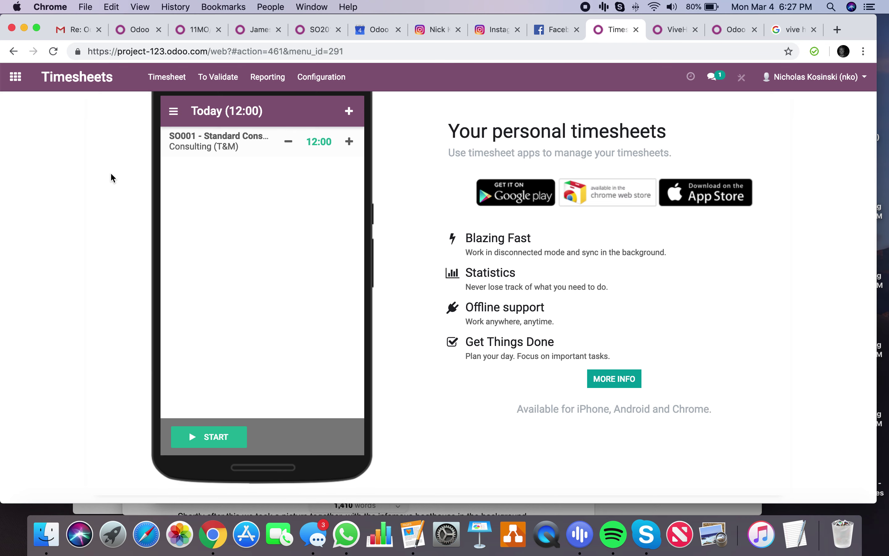
left_click(18, 89)
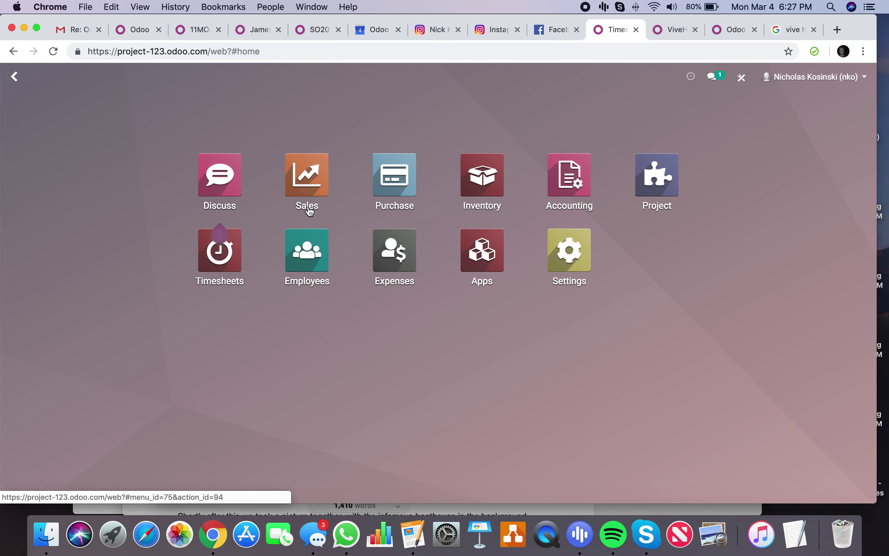
- Reach SO001 via the Project app's SO001 - Standard Consulting Project Consulting (T&M) task
left_click(641, 156)
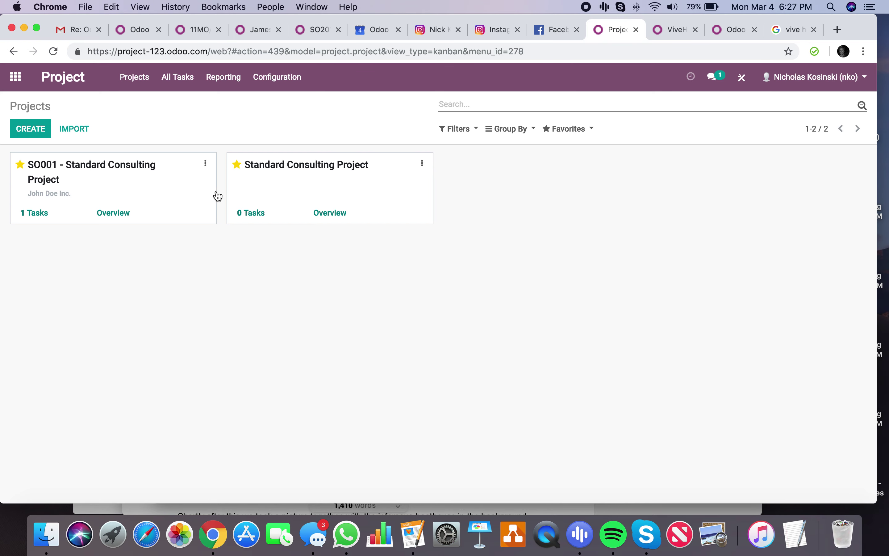
left_click(116, 176)
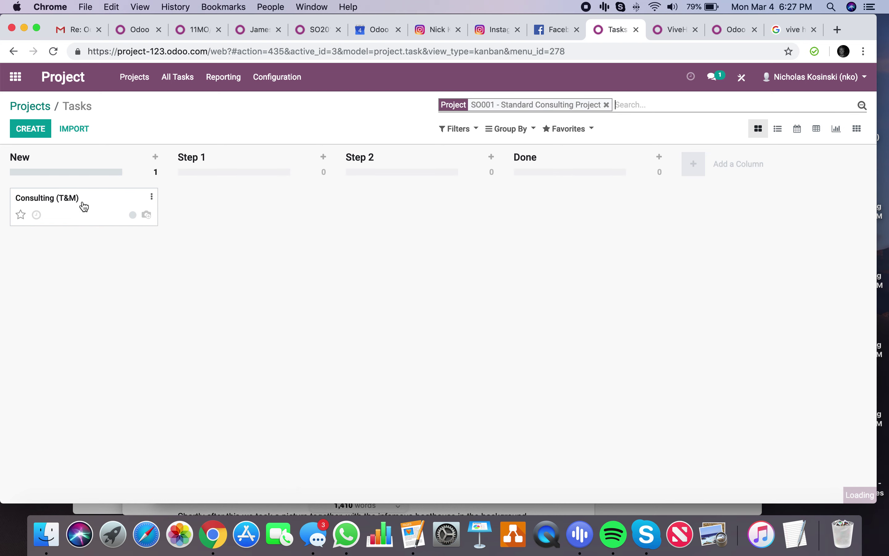
left_click(85, 207)
left_click(191, 331)
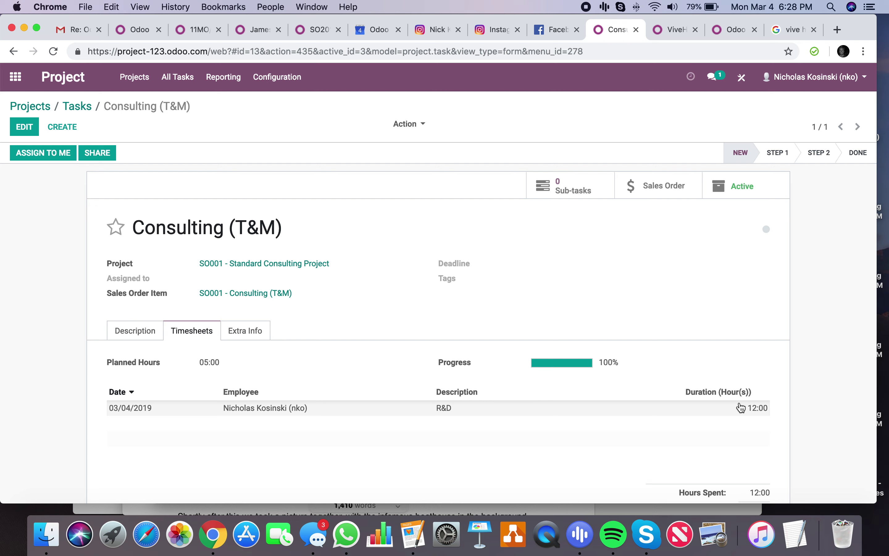
left_click(147, 332)
left_click(689, 189)
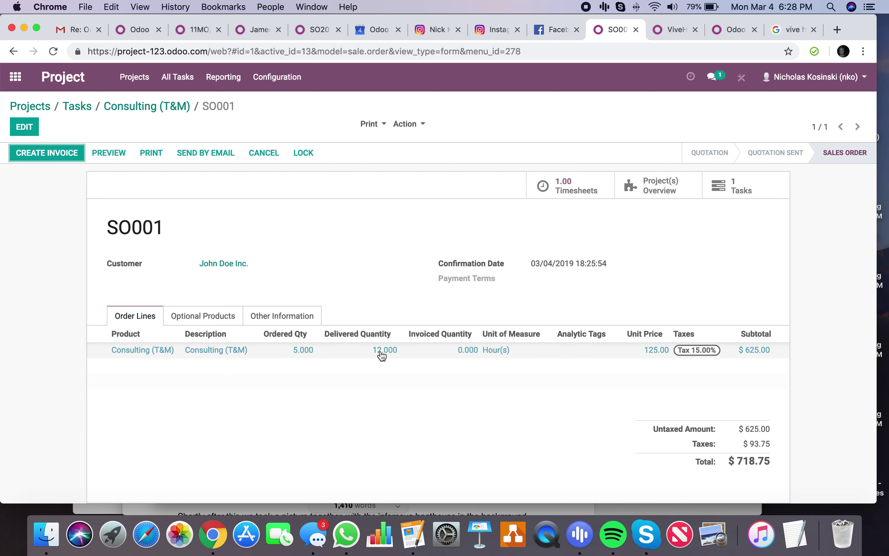
- Invoice the 12 delivered hours and validate INV/2019/0001 for $1,725.00
left_click(52, 155)
left_click(181, 268)
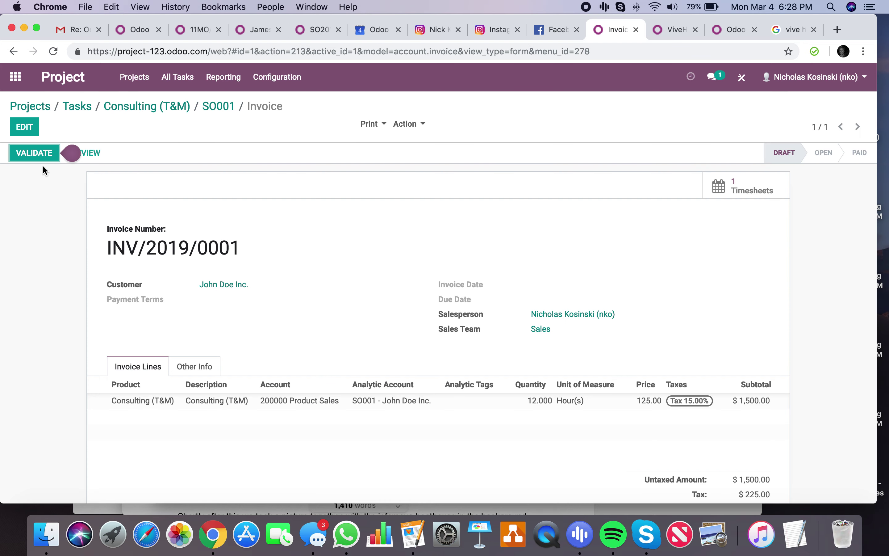
left_click(37, 158)
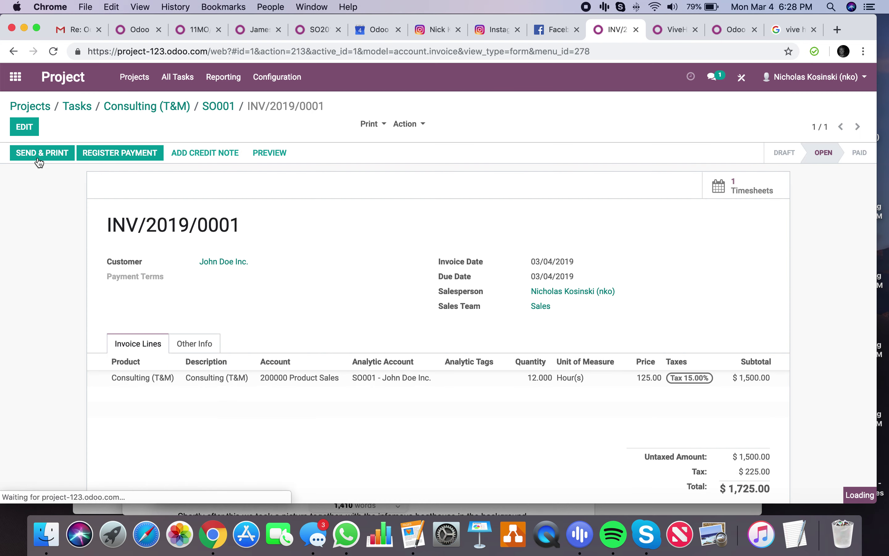
left_click(214, 108)
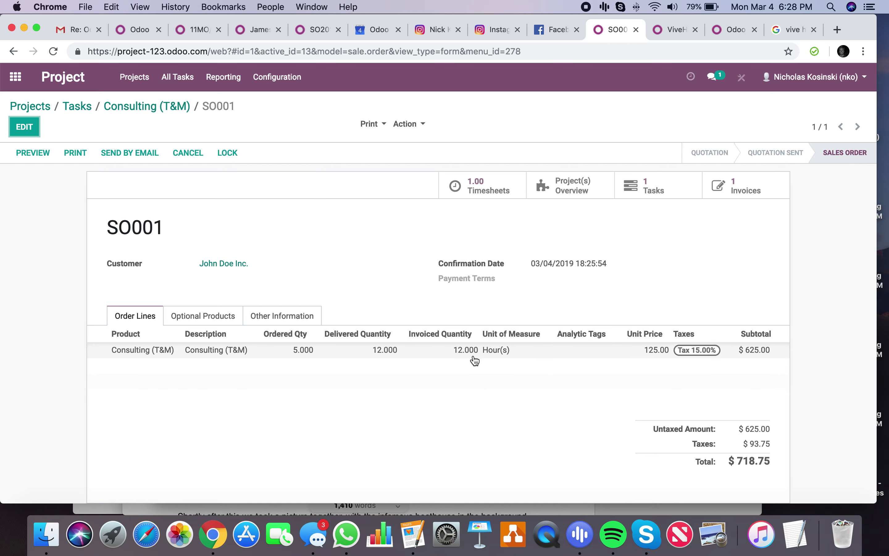
- Add a 00:15 'Test' timesheet line to Consulting (T&M), bringing SO001 to 12.25 delivered hours
left_click(163, 109)
left_click(24, 126)
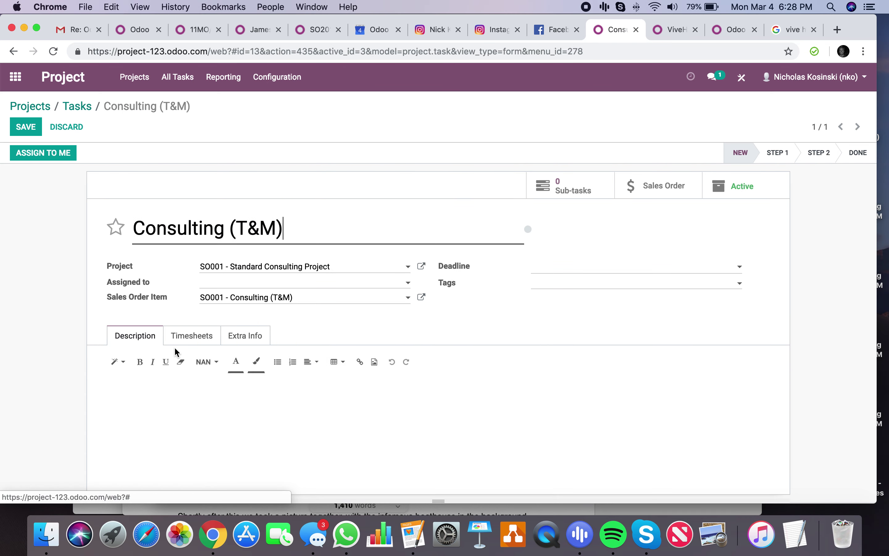
left_click(191, 346)
left_click(127, 431)
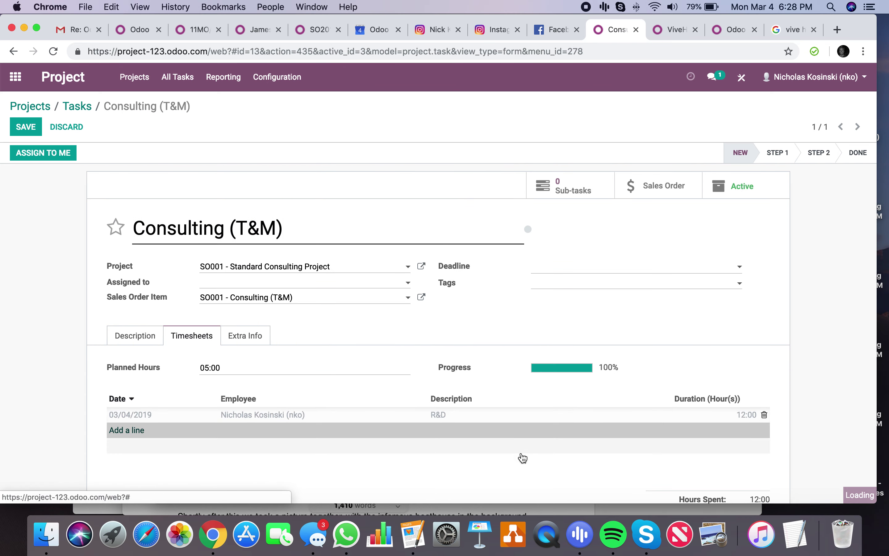
left_click(514, 433)
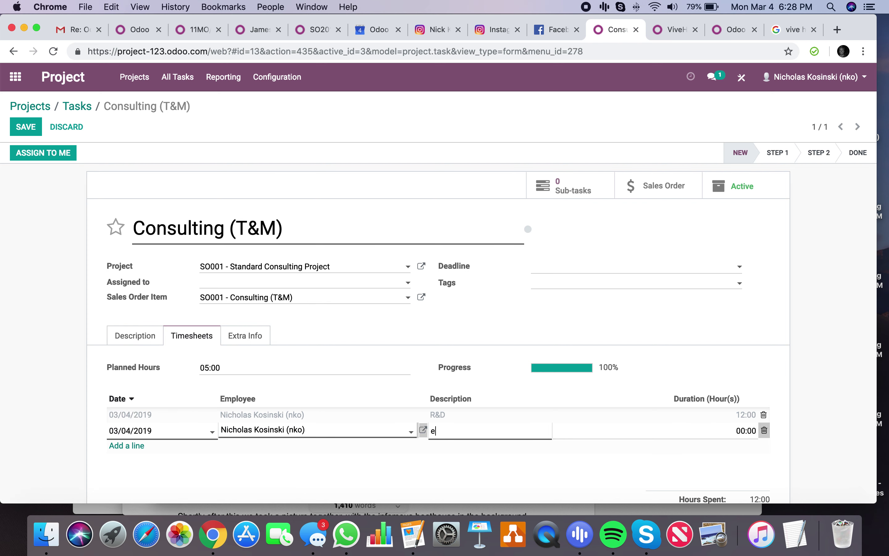
left_click(711, 434)
type(".25")
left_click(818, 408)
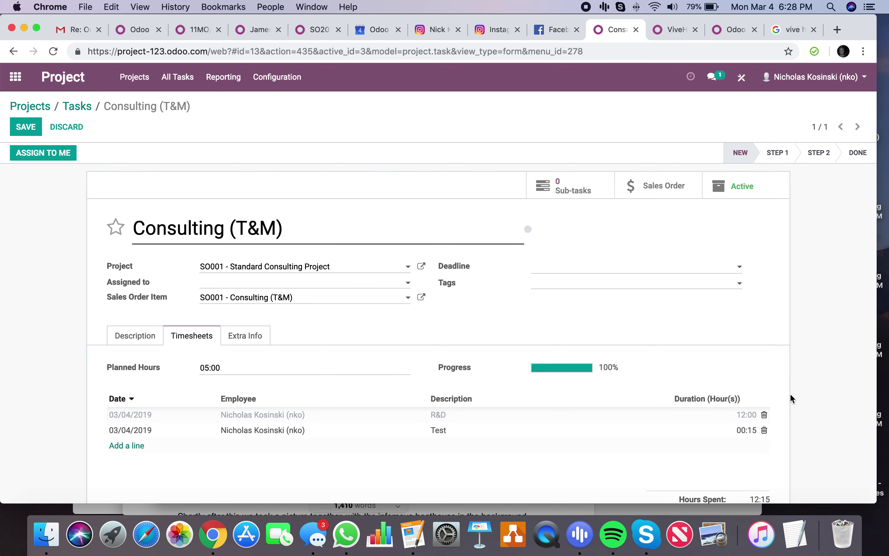
left_click(26, 127)
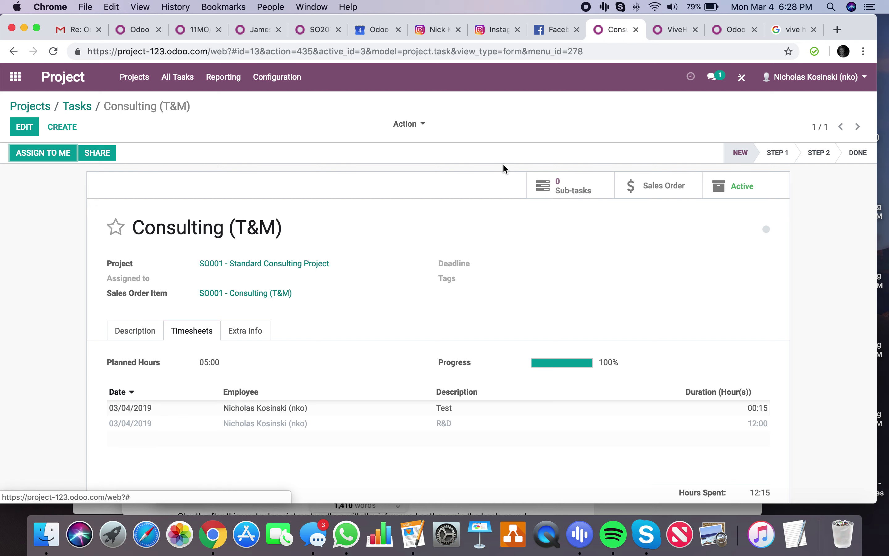
left_click(674, 175)
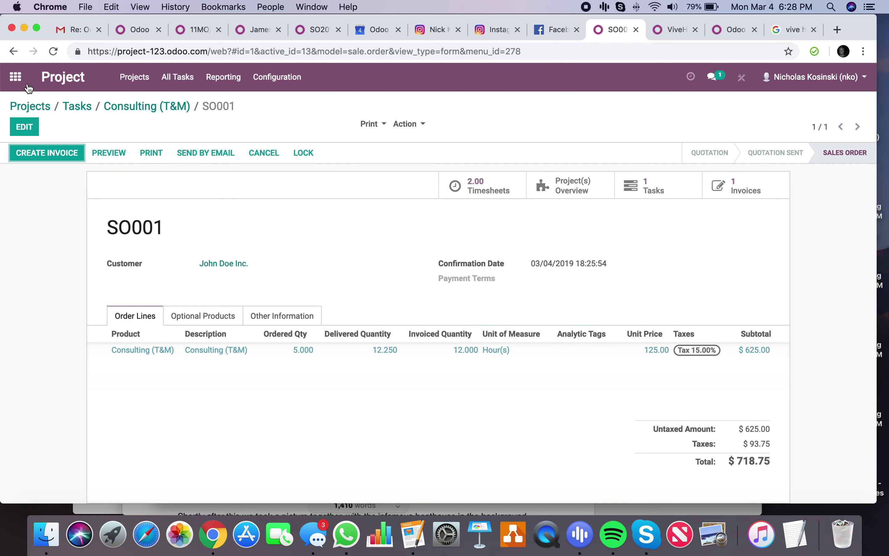
left_click(15, 77)
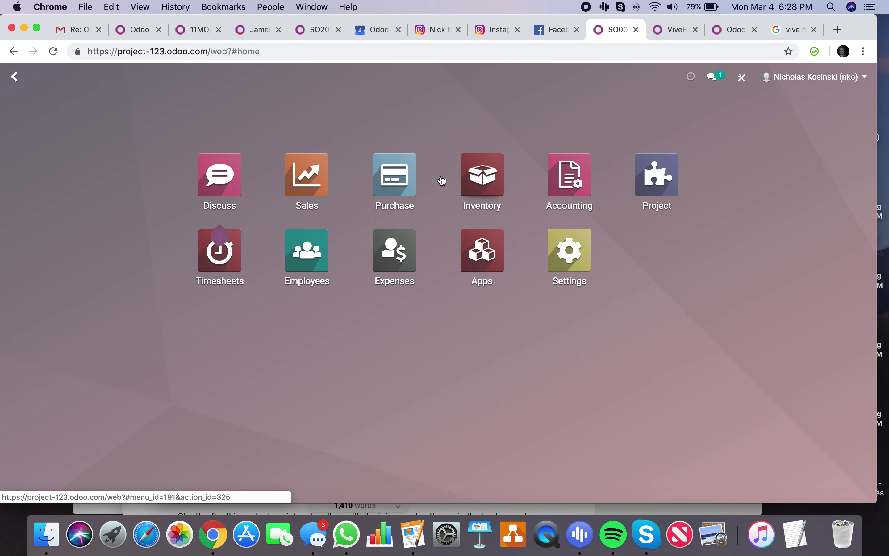
- Review the Sales Orders to Invoice list, where SO001 appears as To Invoice at $718.75
left_click(313, 185)
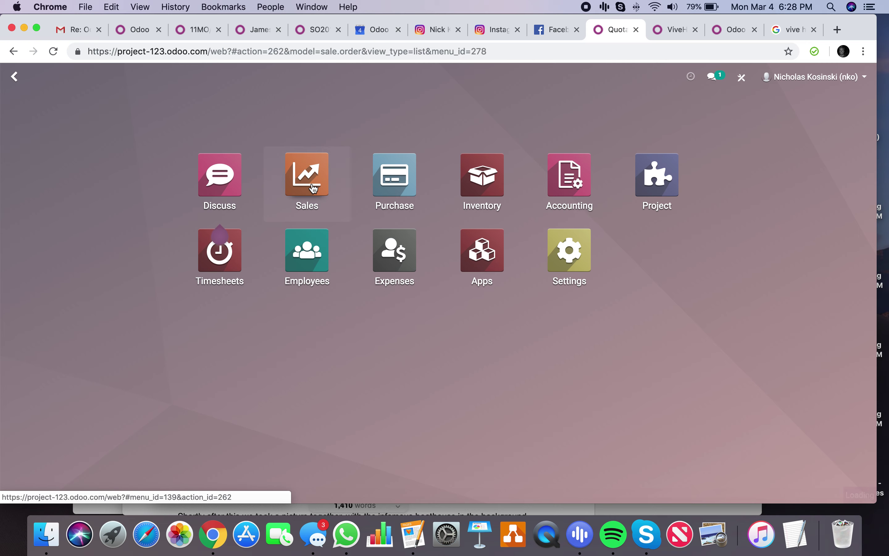
left_click(164, 77)
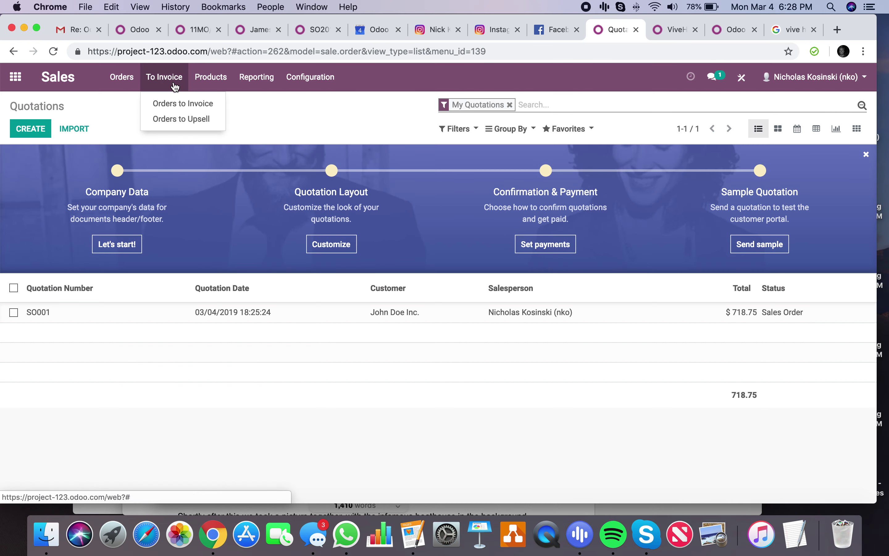
left_click(189, 103)
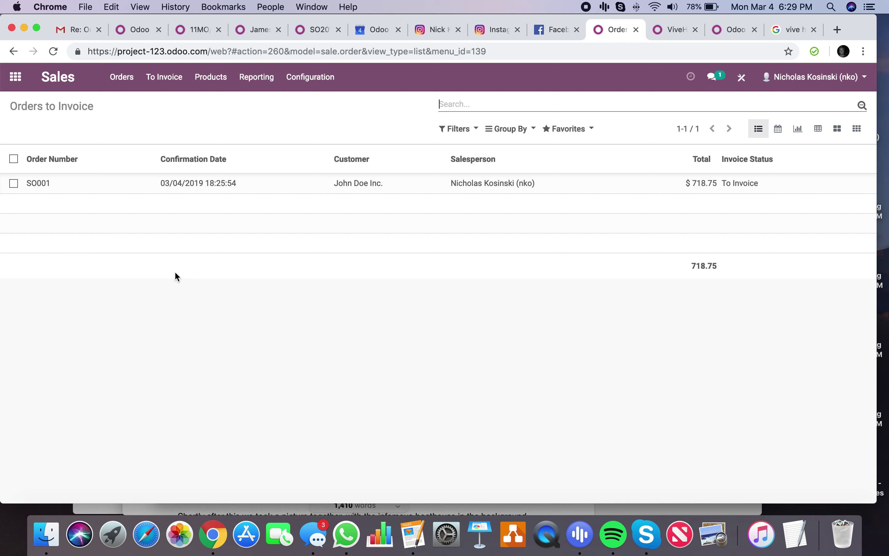
left_click(14, 77)
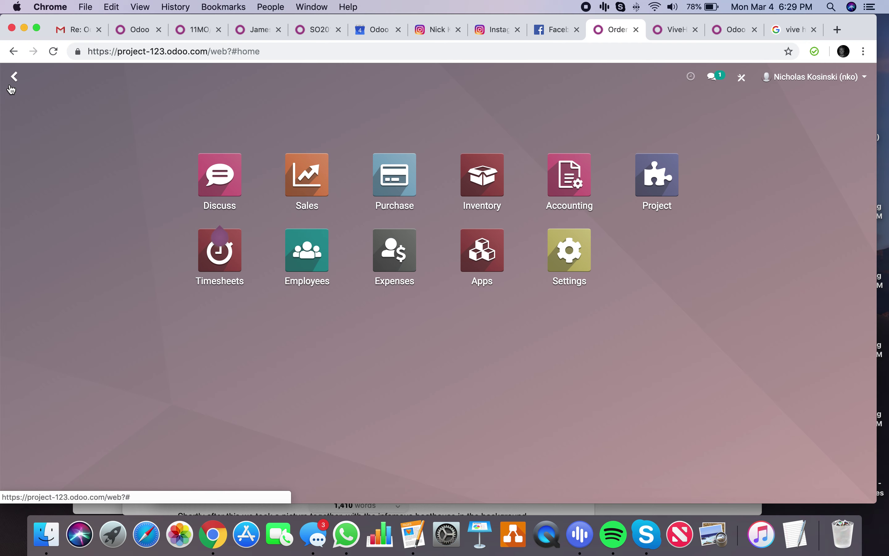
- Record a Lunch expense of $129.00 on [EXP_GEN] Expenses, charged to SO001, and save it
left_click(406, 259)
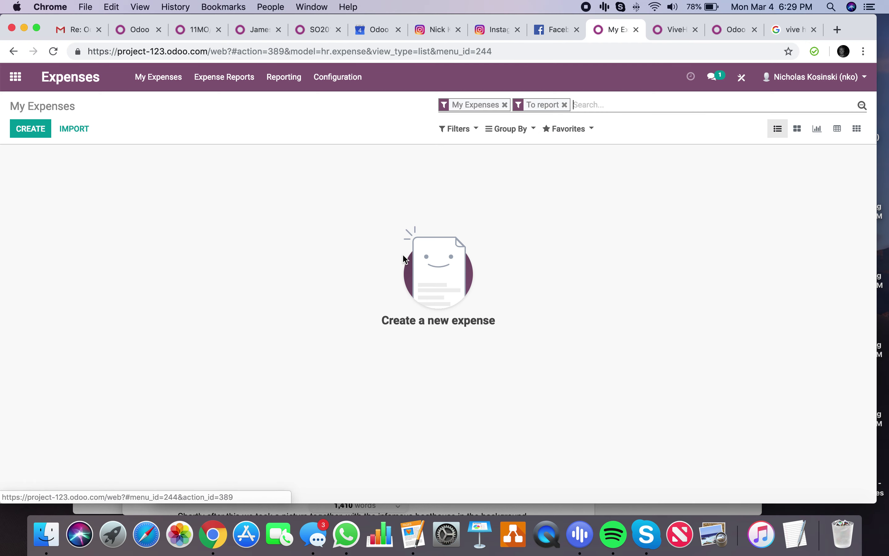
left_click(32, 131)
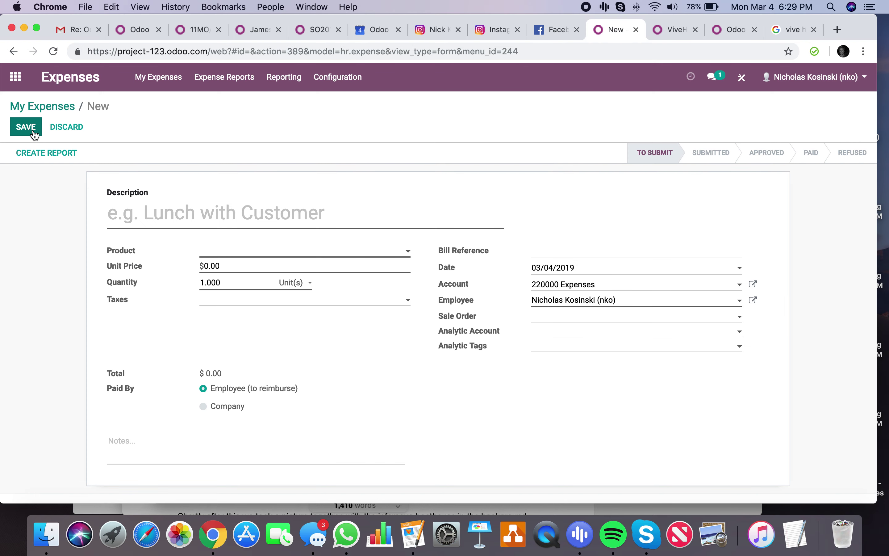
type("Lunch")
left_click(228, 253)
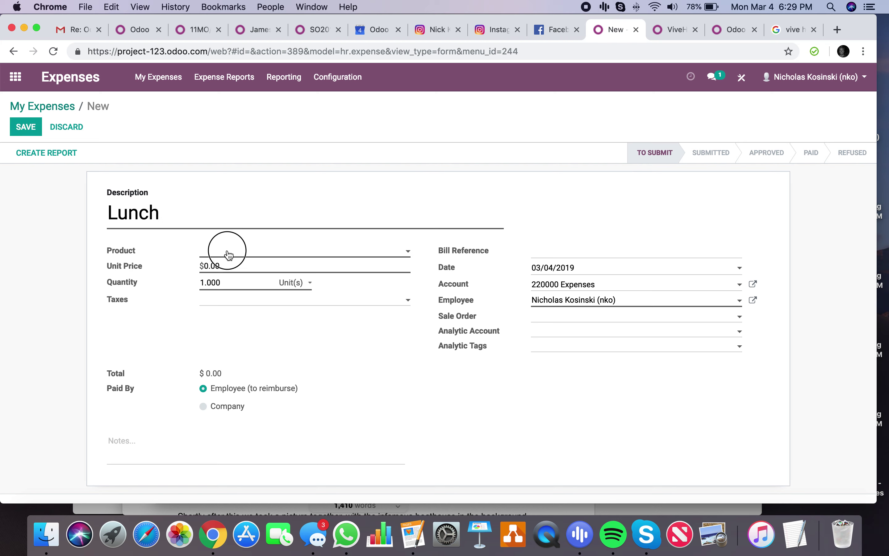
left_click(270, 269)
left_click(297, 266)
type("$129")
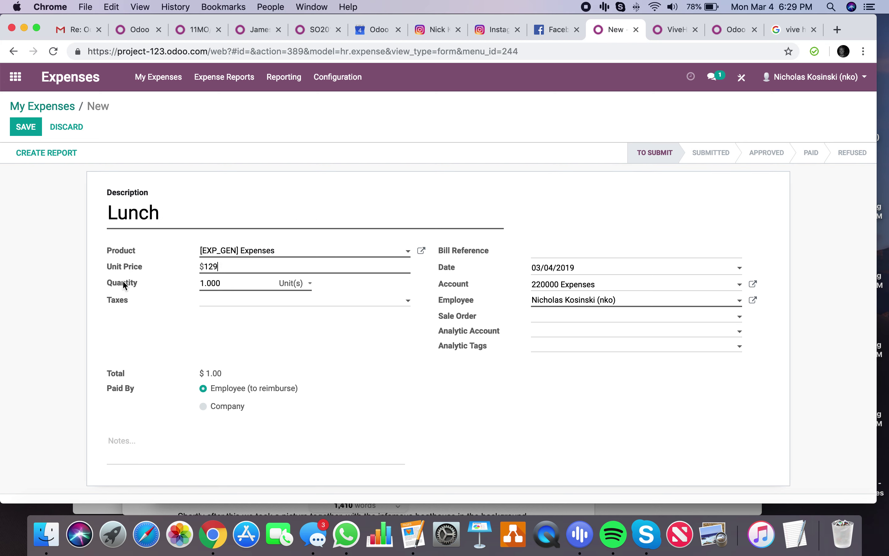
left_click(44, 349)
left_click(566, 333)
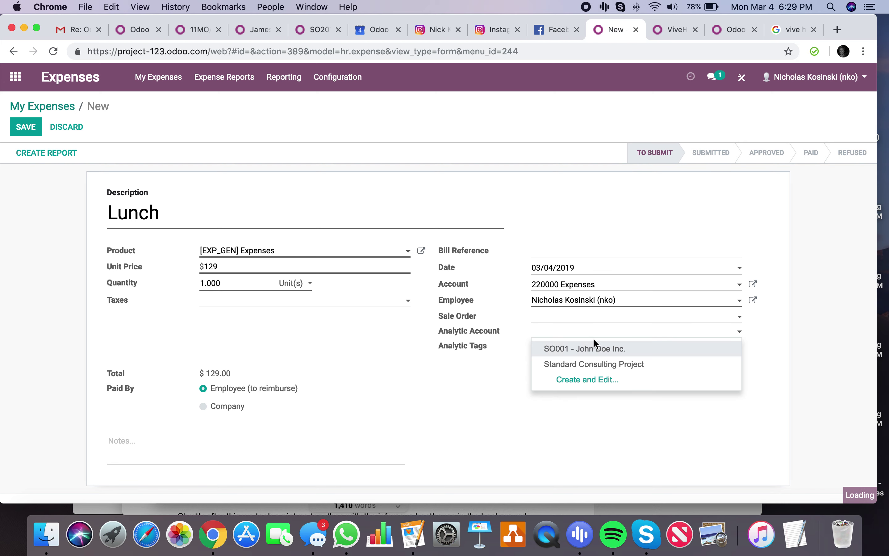
left_click(594, 350)
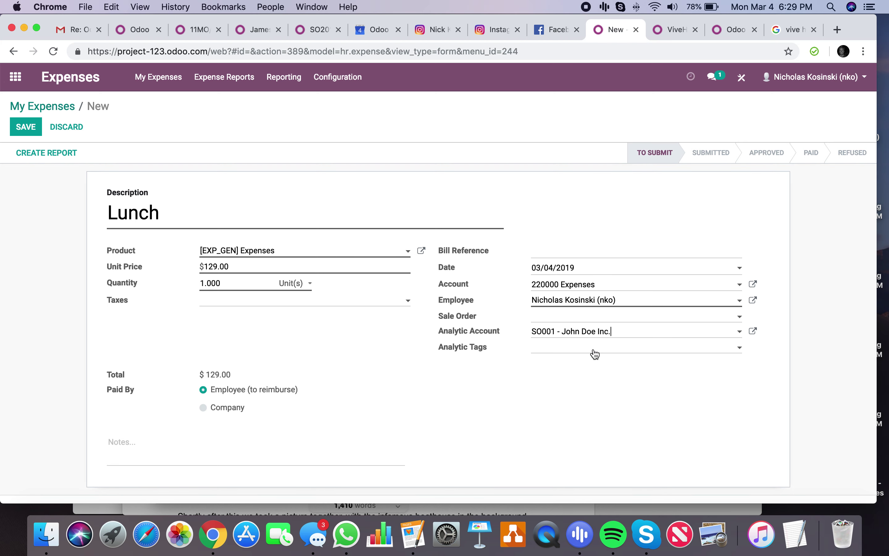
left_click(25, 130)
- Create the Lunch expense report, then submit, approve and post its journal entries
left_click(143, 156)
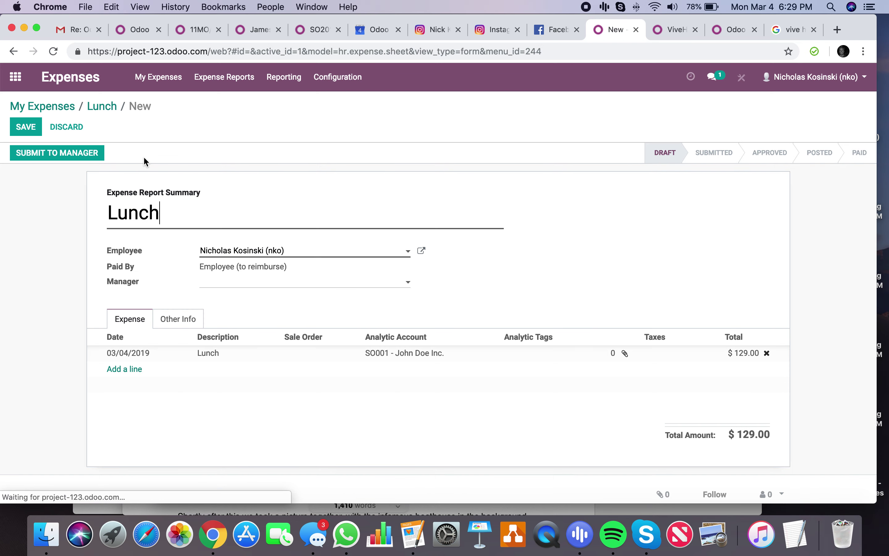
left_click(71, 154)
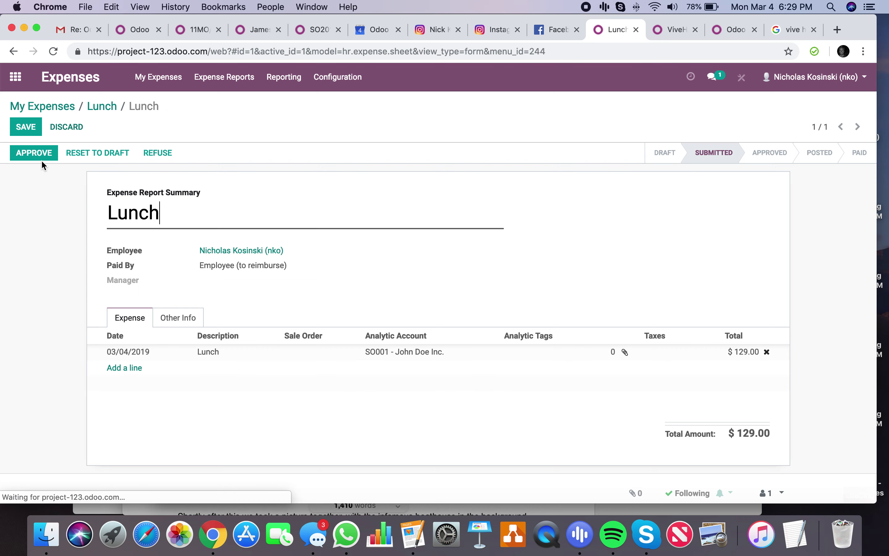
left_click(34, 136)
left_click(35, 155)
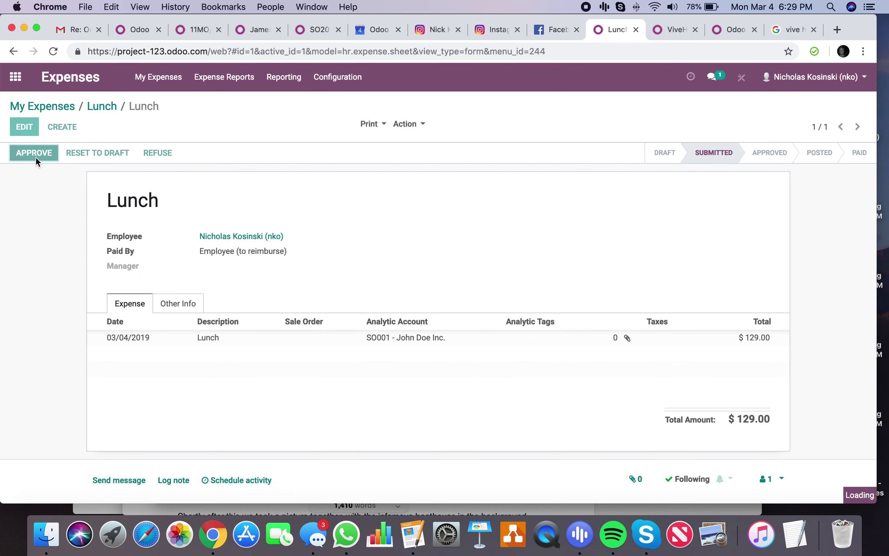
left_click(52, 156)
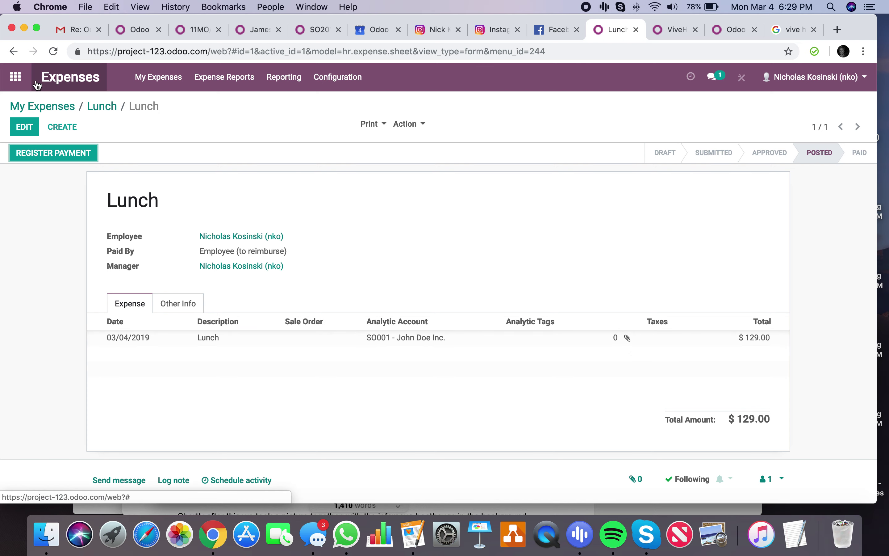
- Start a new vendor bill in Accounting with Vendor X as the vendor
left_click(26, 81)
type("acc")
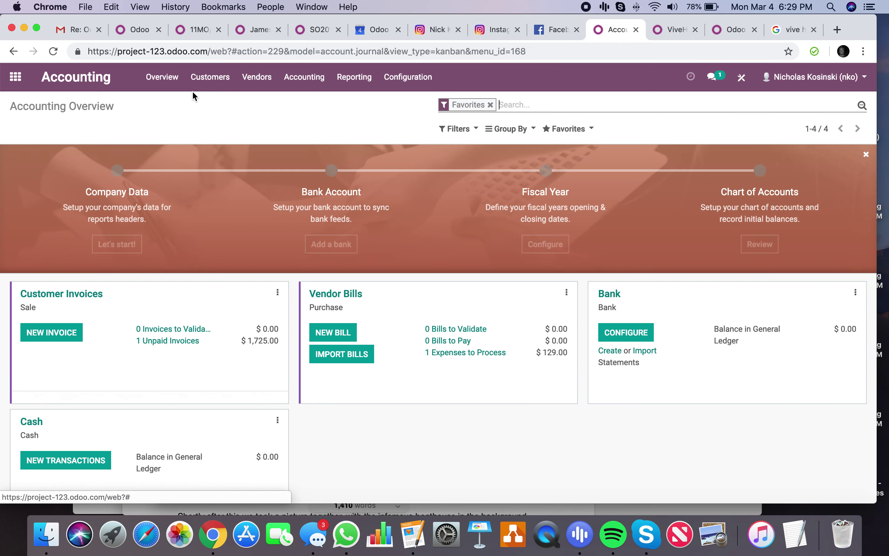
left_click(257, 77)
left_click(269, 106)
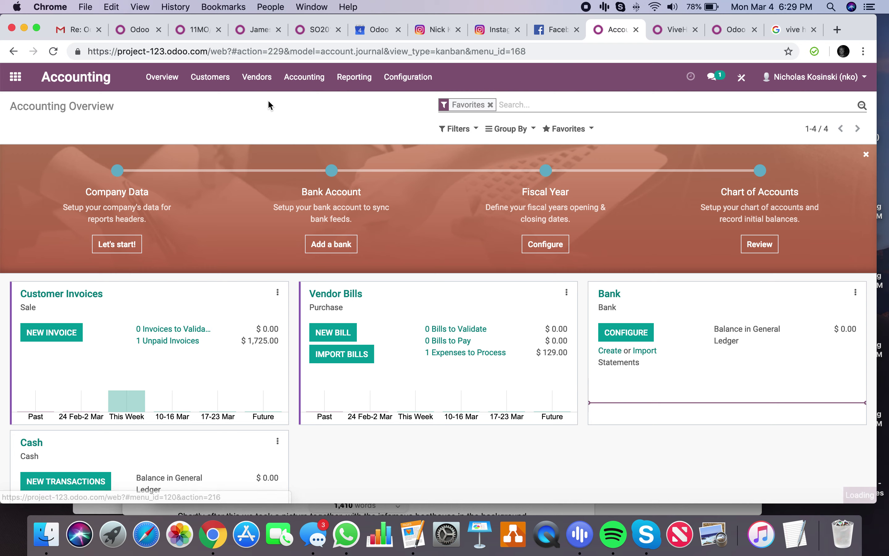
left_click(41, 132)
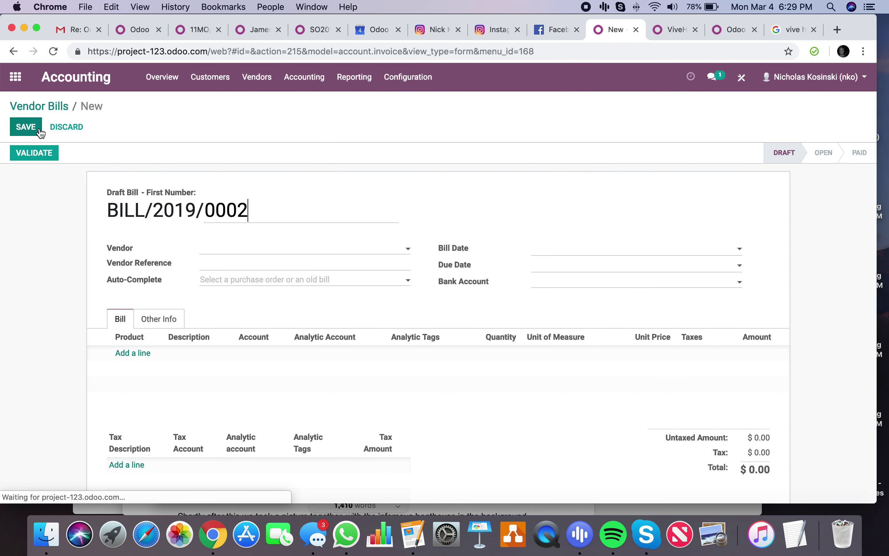
left_click(241, 252)
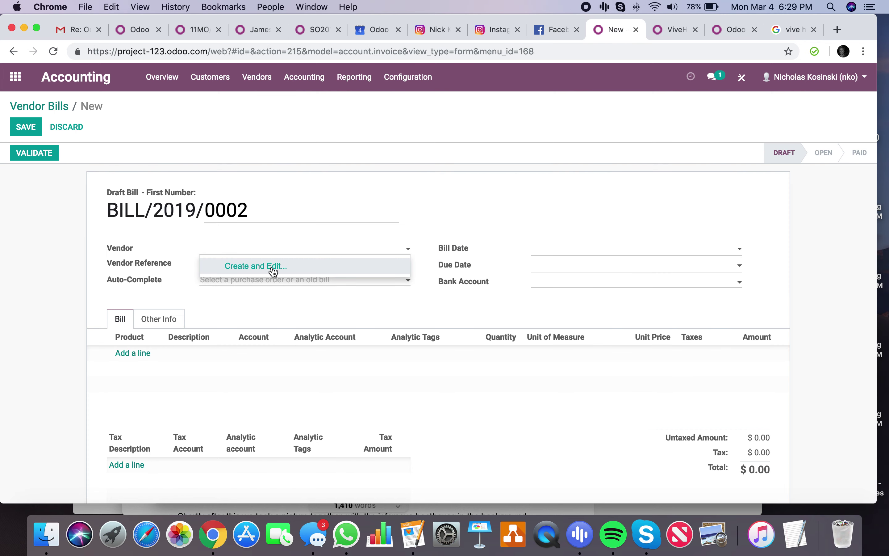
type("Vendor X")
left_click(314, 264)
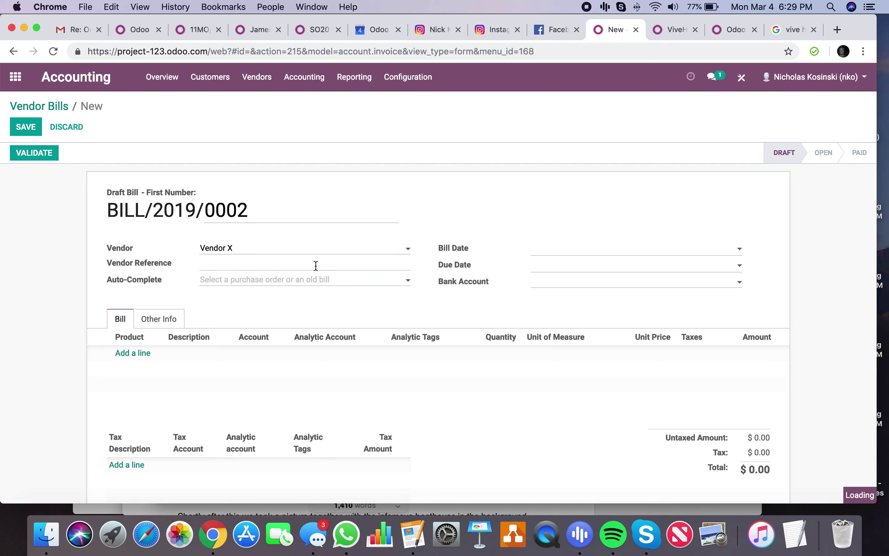
- Add a Material line charged to SO001 at unit price 550
left_click(135, 356)
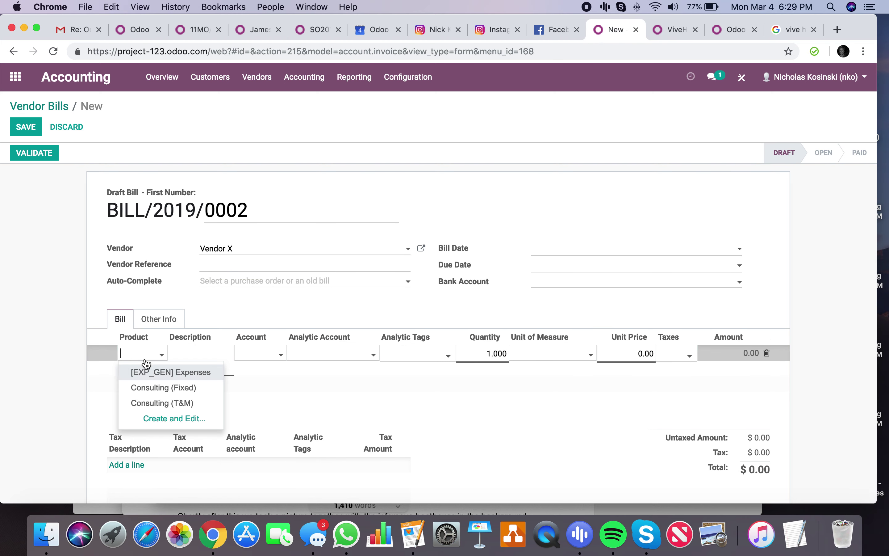
type("Material")
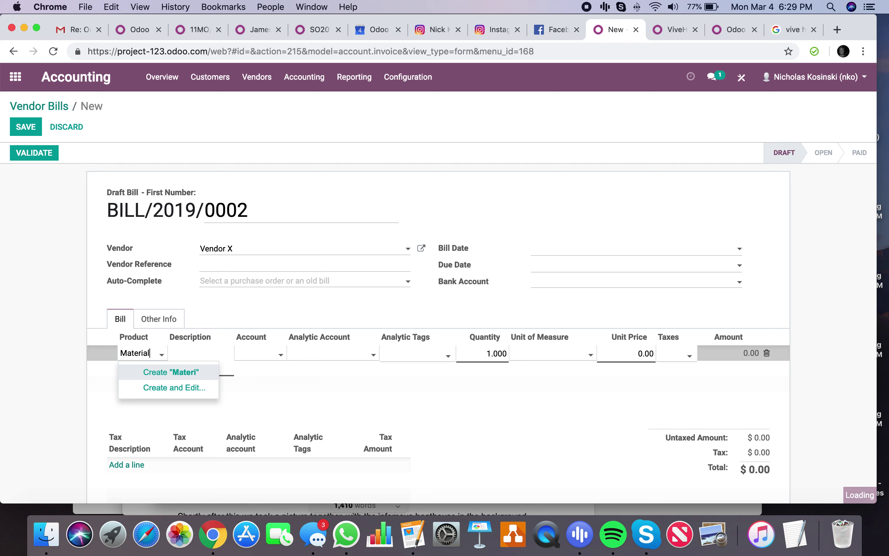
left_click(176, 382)
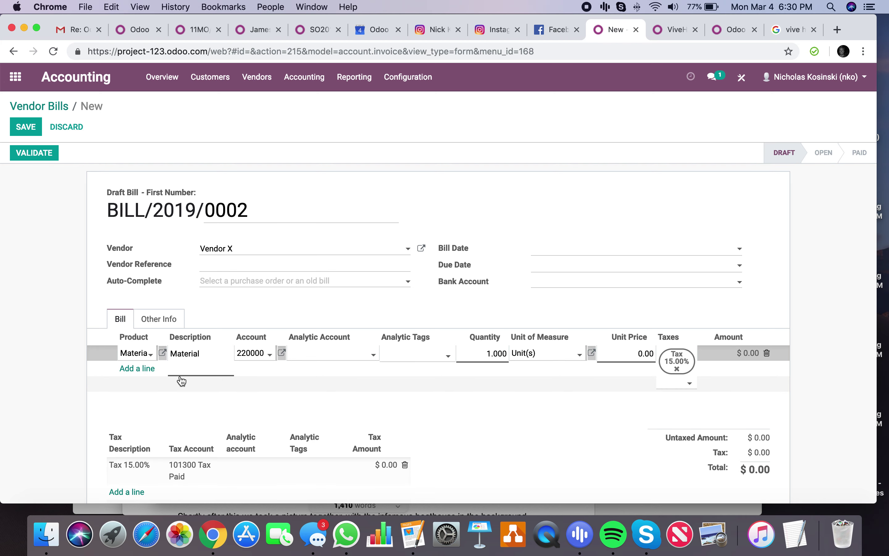
left_click(307, 353)
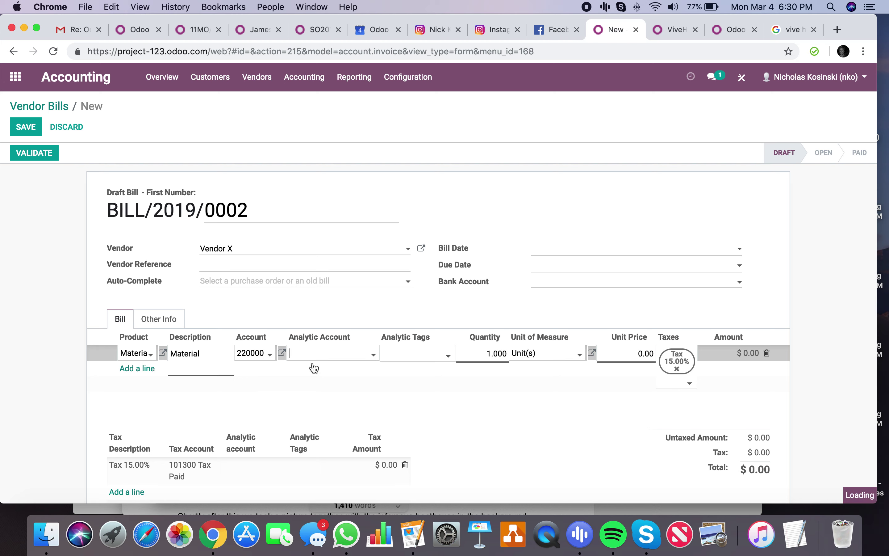
left_click(322, 371)
left_click(620, 353)
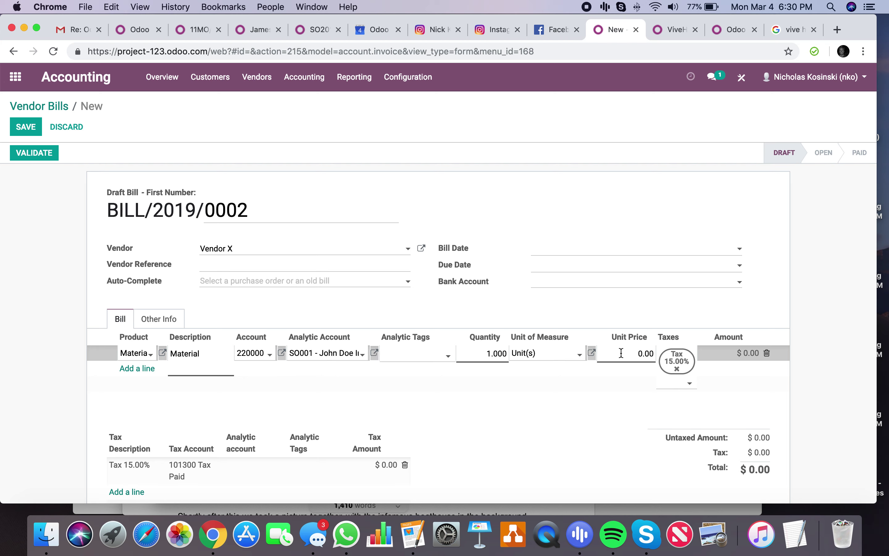
type("550")
left_click(611, 421)
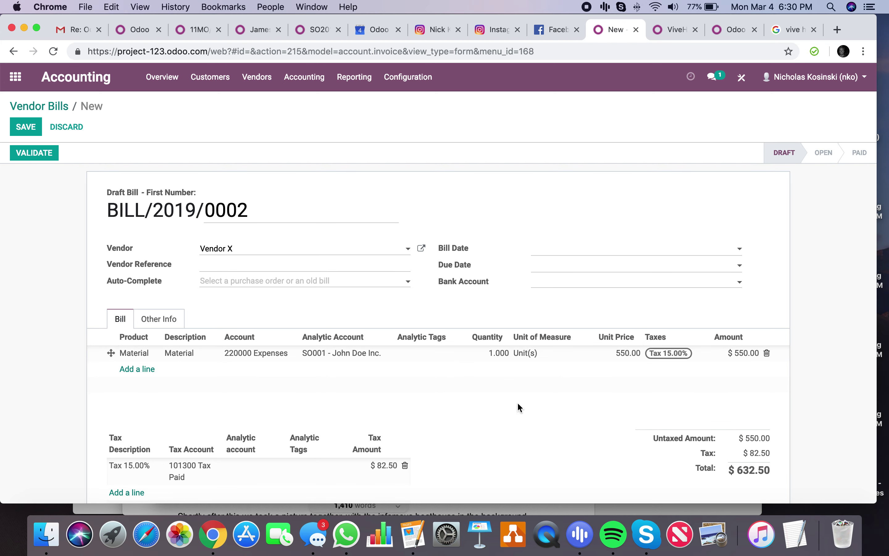
- Save and validate the vendor bill, then open the Project app
left_click(23, 129)
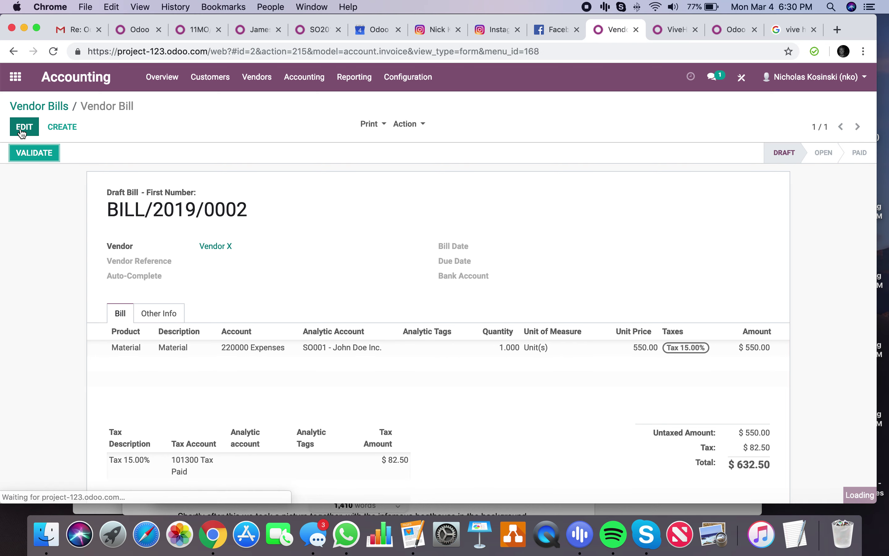
left_click(31, 154)
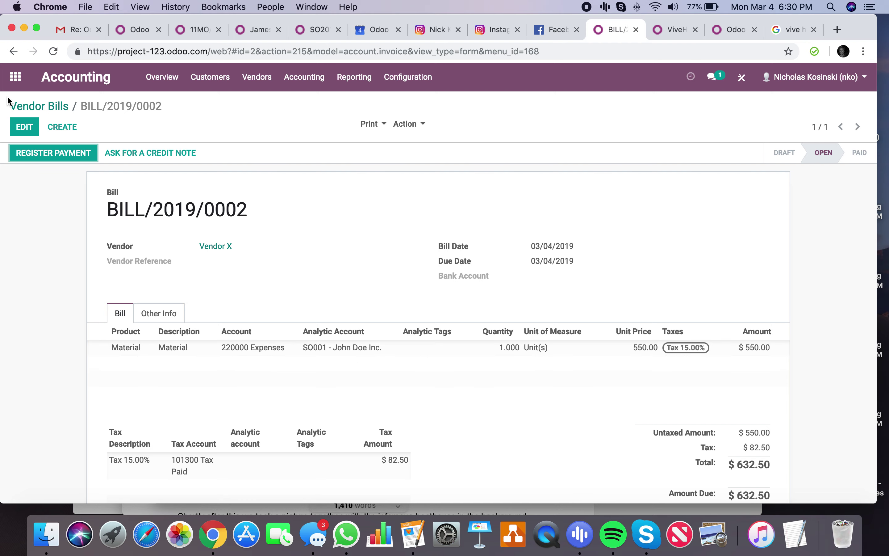
left_click(15, 76)
left_click(657, 162)
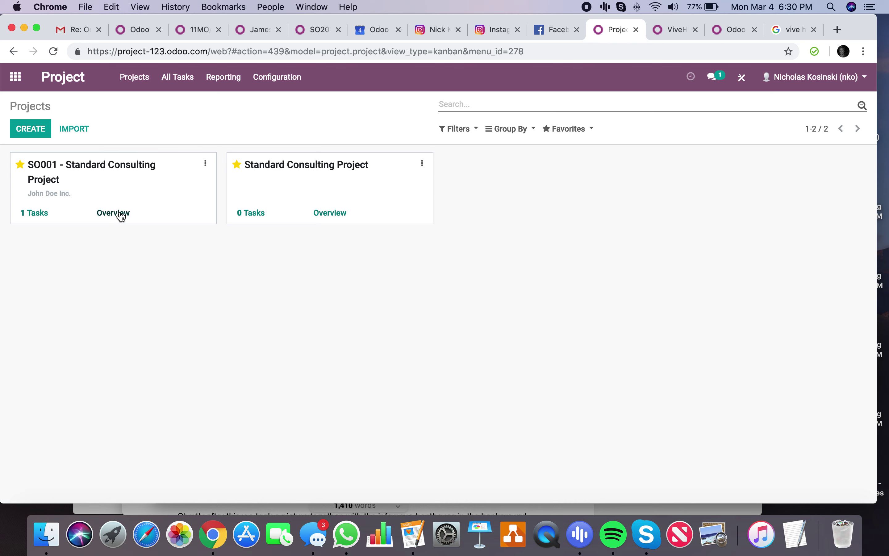
- Review the SO001 project's profitability overview, then bring up the home menu search
left_click(114, 213)
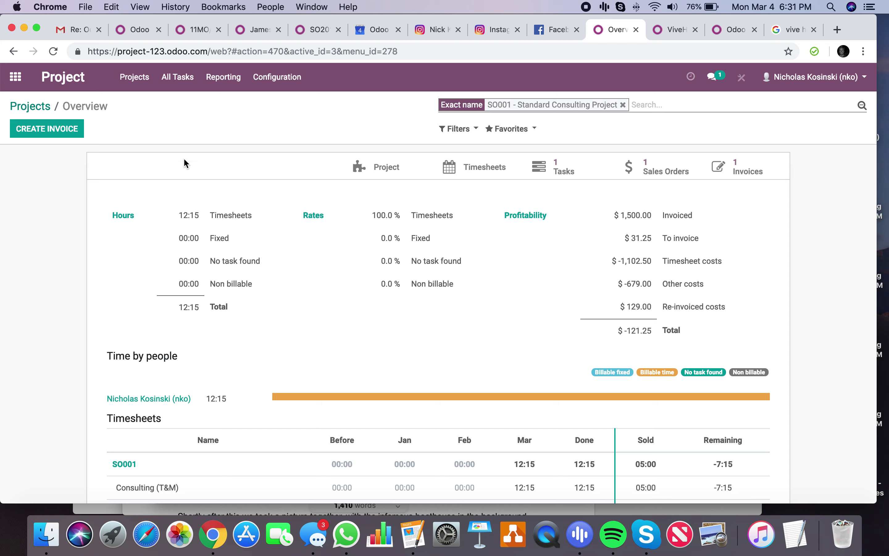
left_click(22, 92)
- Open SO001 from Analytic Accounts via the 'analytic' menu search to see its -281.50 net
type("analyi")
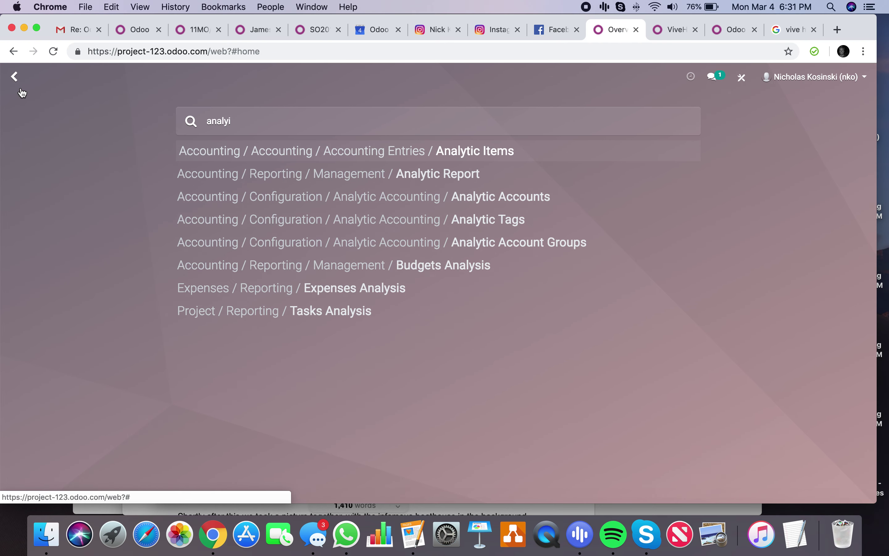
key("BackSpace")
type("tic")
key("Down")
key("Down")
key("Return")
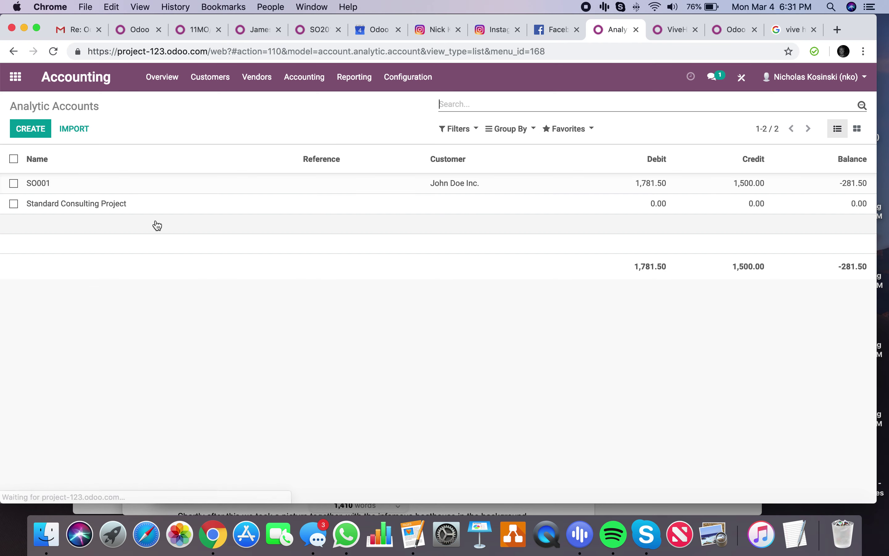
left_click(702, 181)
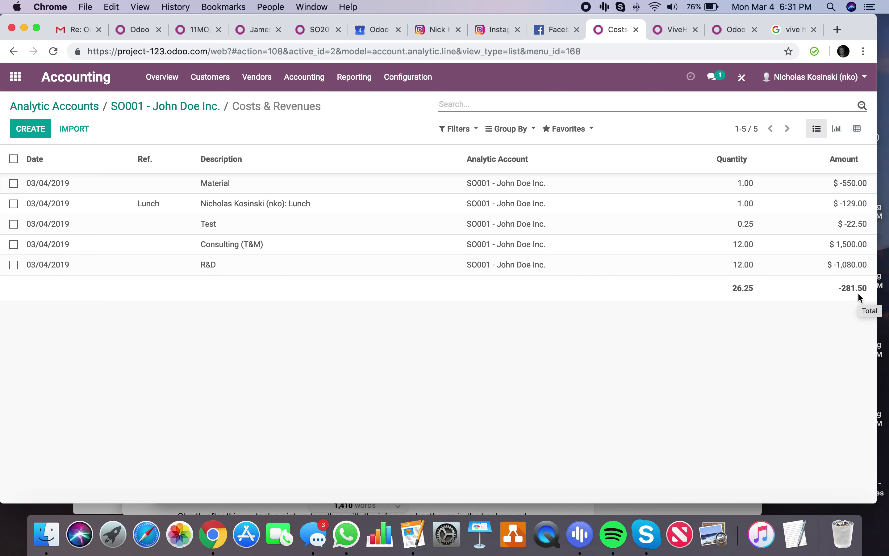
- Return to the SO001 analytic account and open its linked SO001 - Standard Consulting Project
left_click(199, 107)
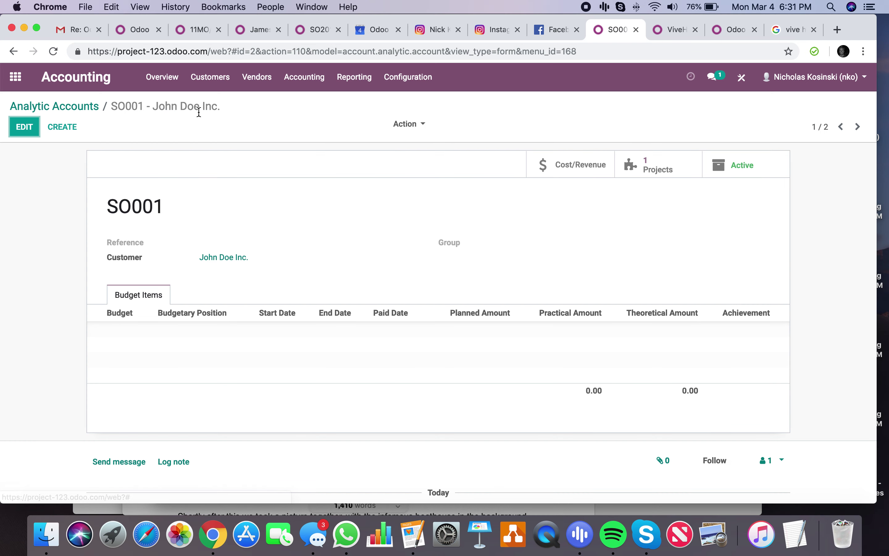
left_click(25, 127)
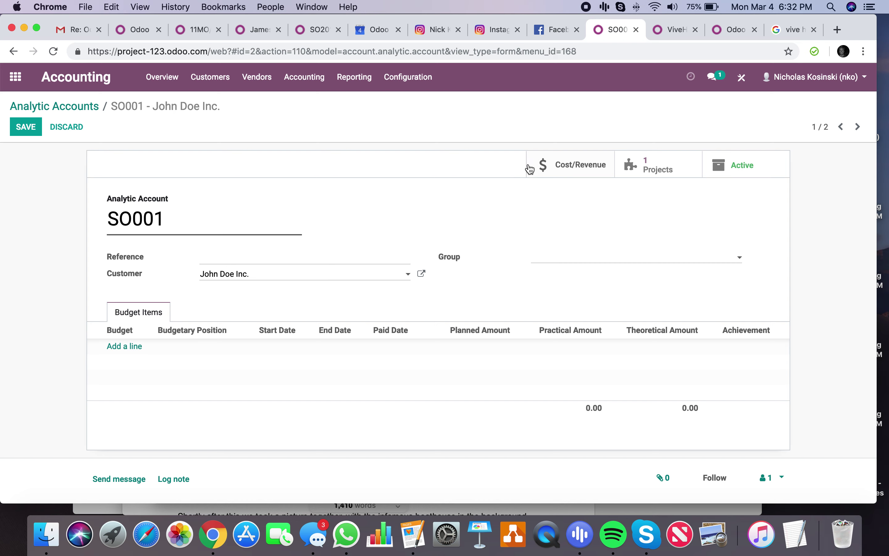
left_click(664, 171)
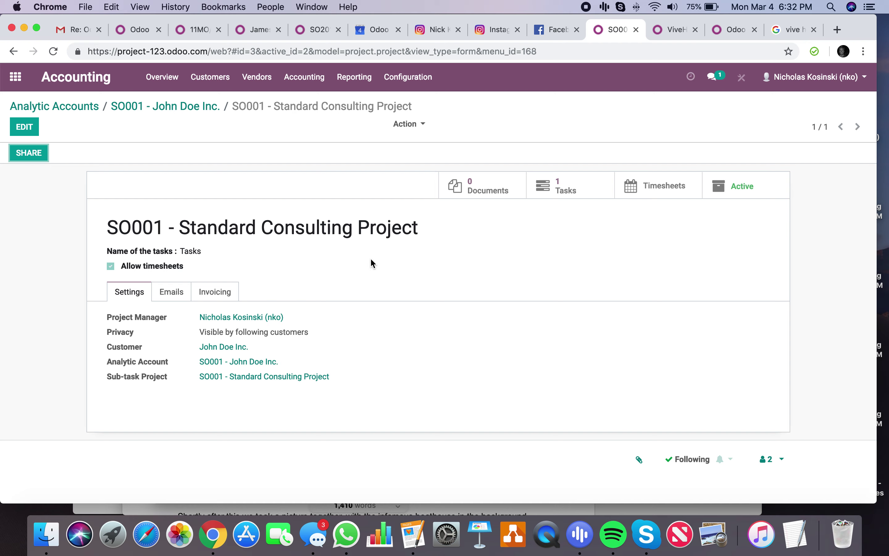
- Open sales order SO001 from the Sales app in edit mode
left_click(209, 107)
left_click(15, 77)
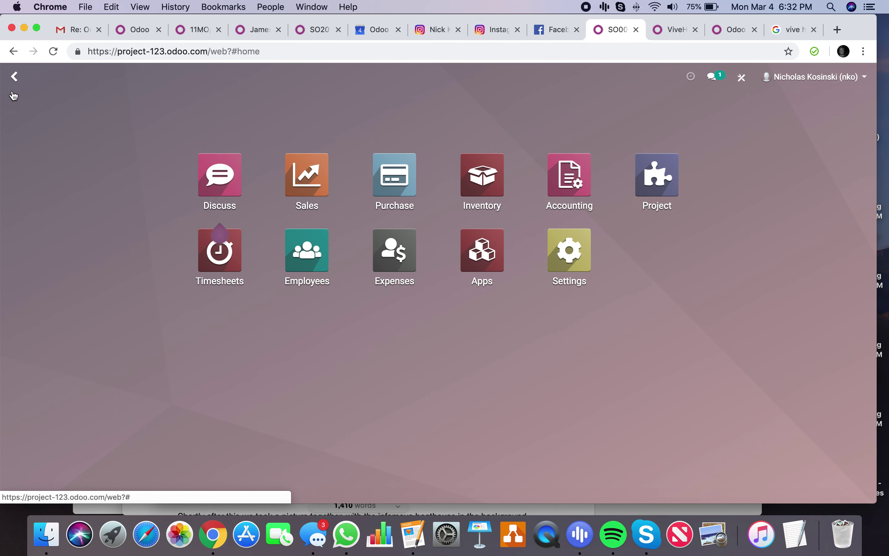
left_click(300, 196)
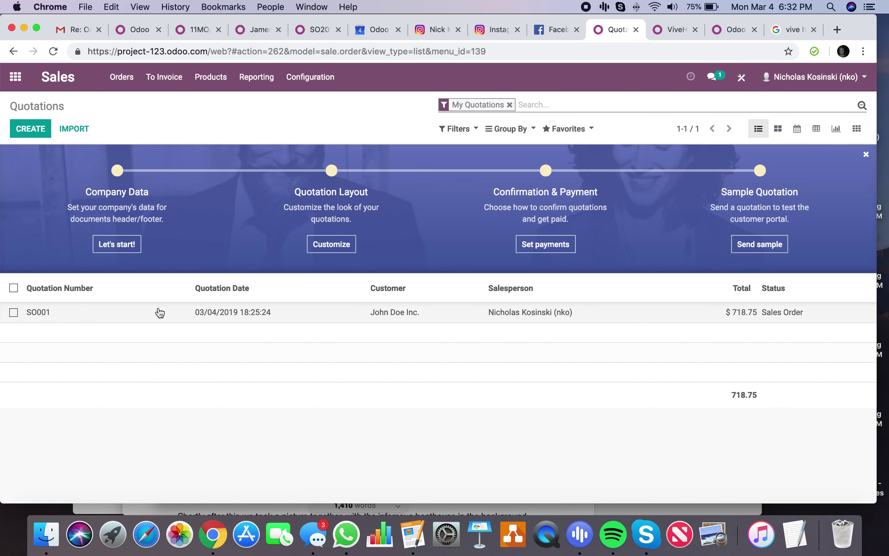
left_click(158, 312)
left_click(25, 127)
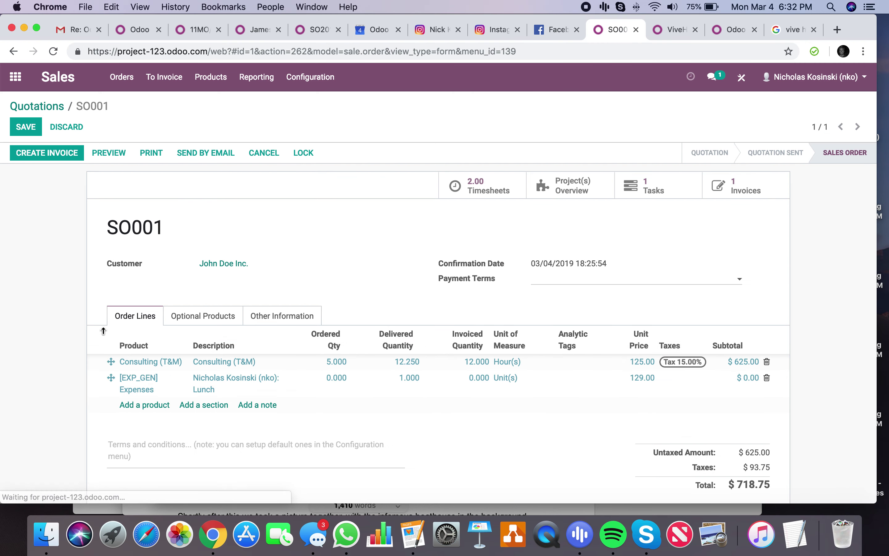
- Add a Consulting (Fixed) line for 135 hours and save the order
left_click(142, 405)
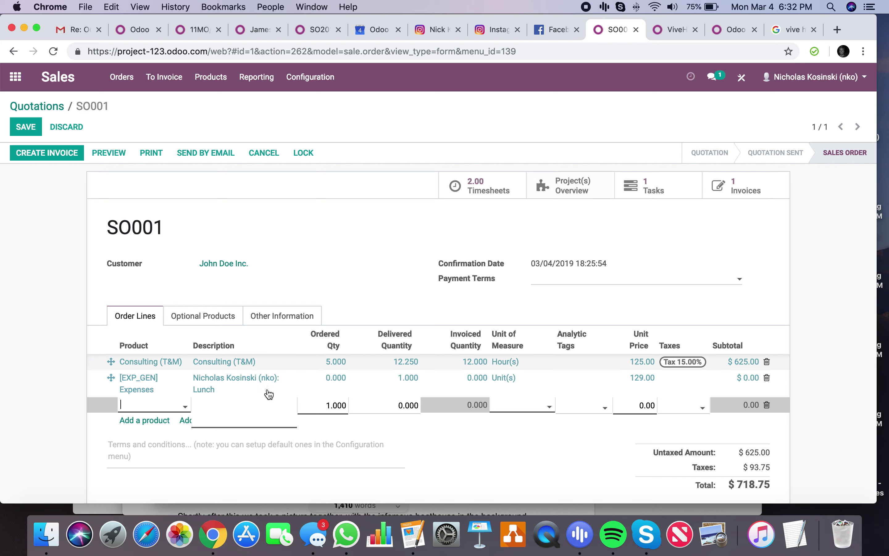
left_click(157, 408)
left_click(170, 440)
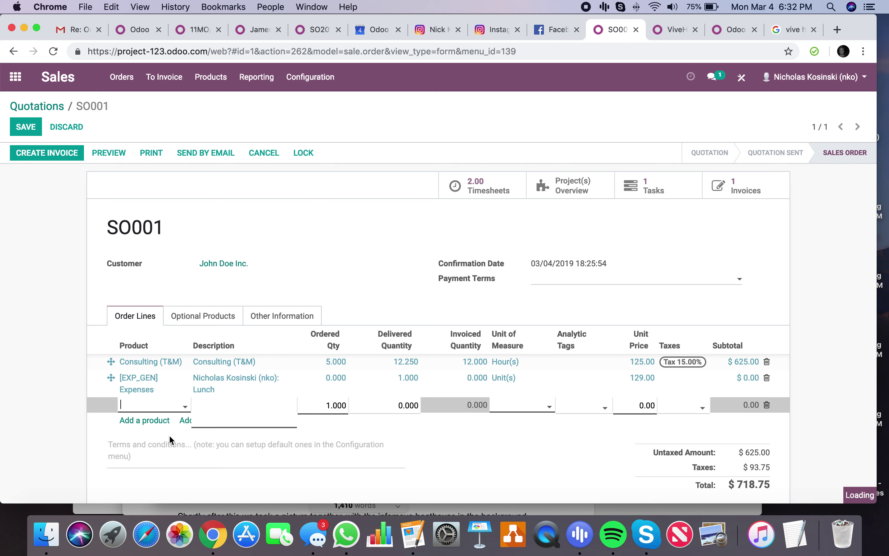
key("Tab")
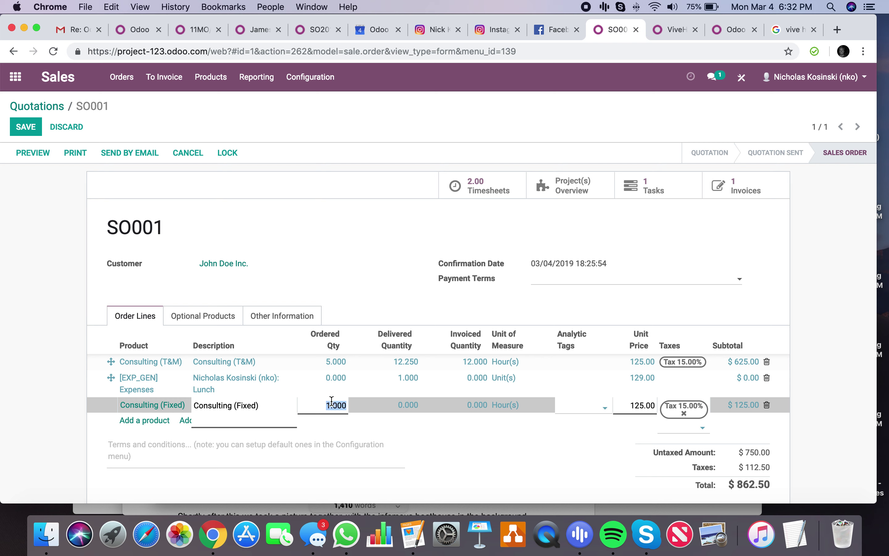
type("10")
type("5")
left_click(38, 390)
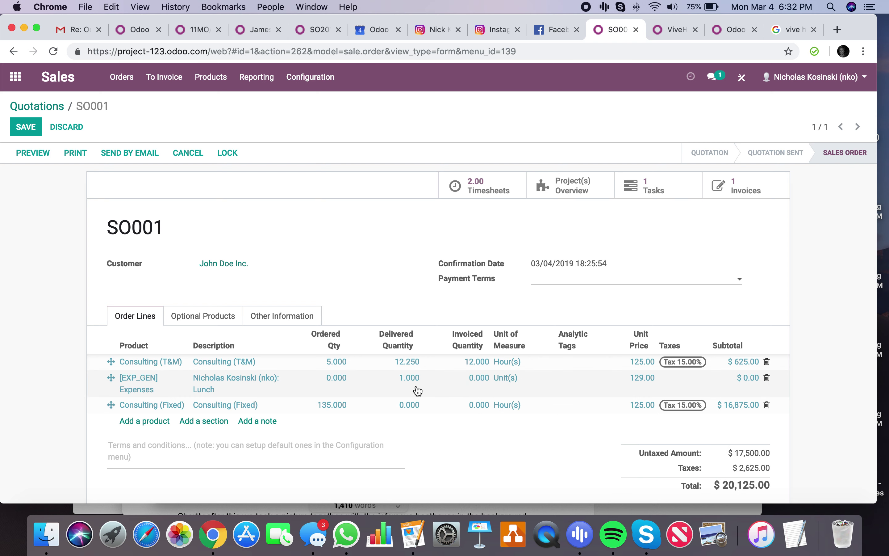
left_click(24, 129)
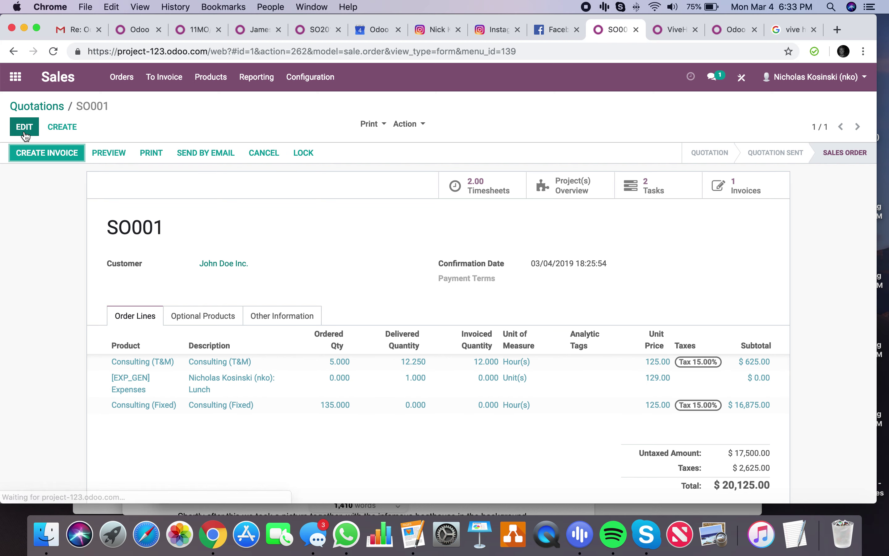
- View the two tasks generated by SO001, then return to the order
left_click(187, 69)
left_click(183, 106)
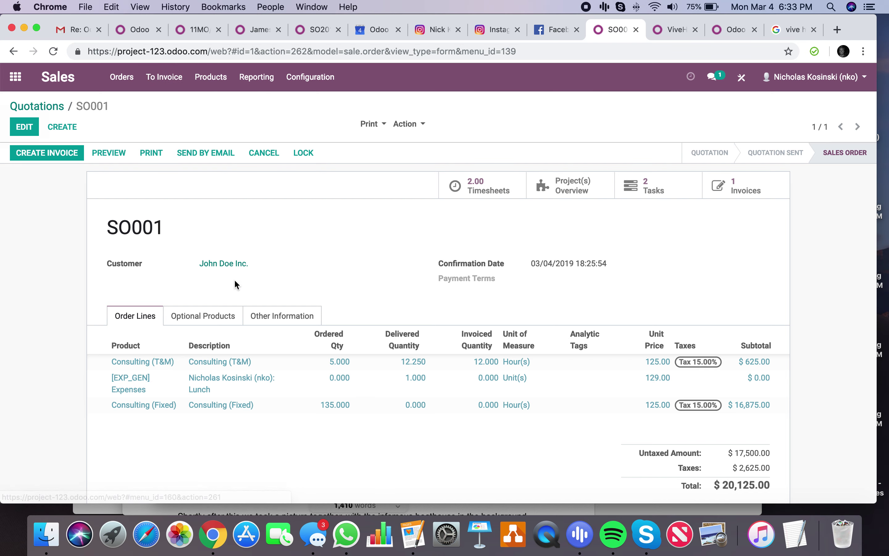
left_click(682, 195)
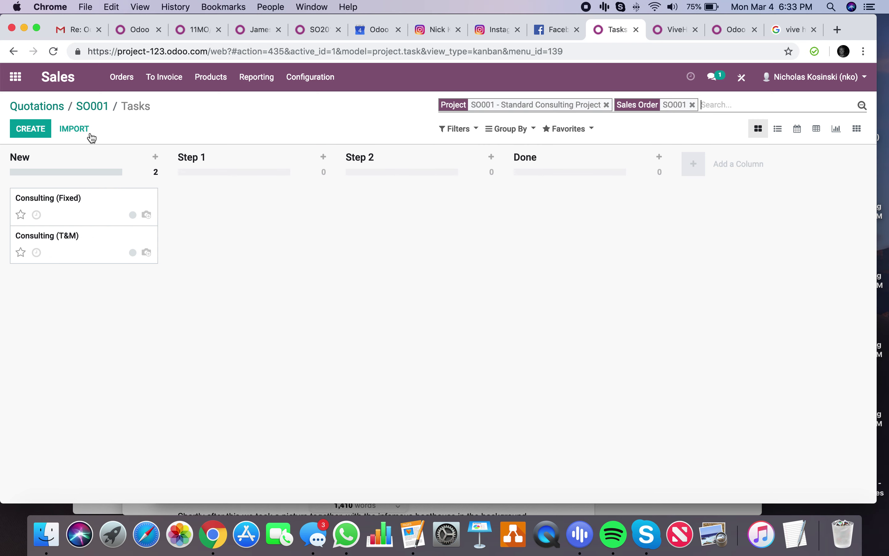
left_click(102, 108)
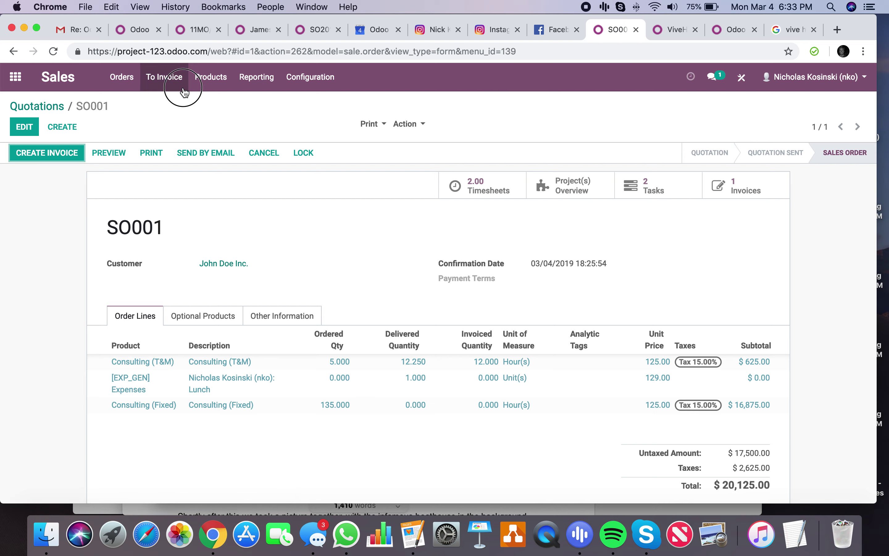
- Reopen SO001 from the Orders to Invoice list
left_click(173, 77)
left_click(182, 103)
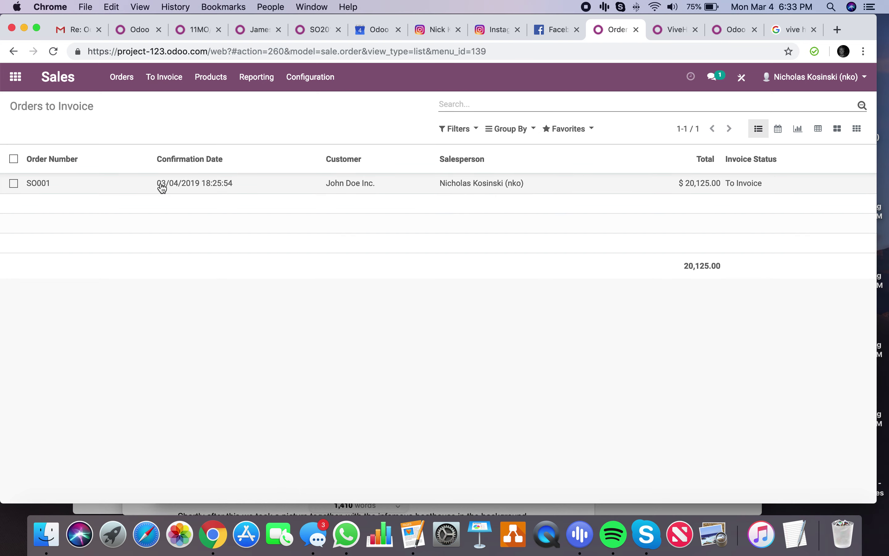
left_click(160, 185)
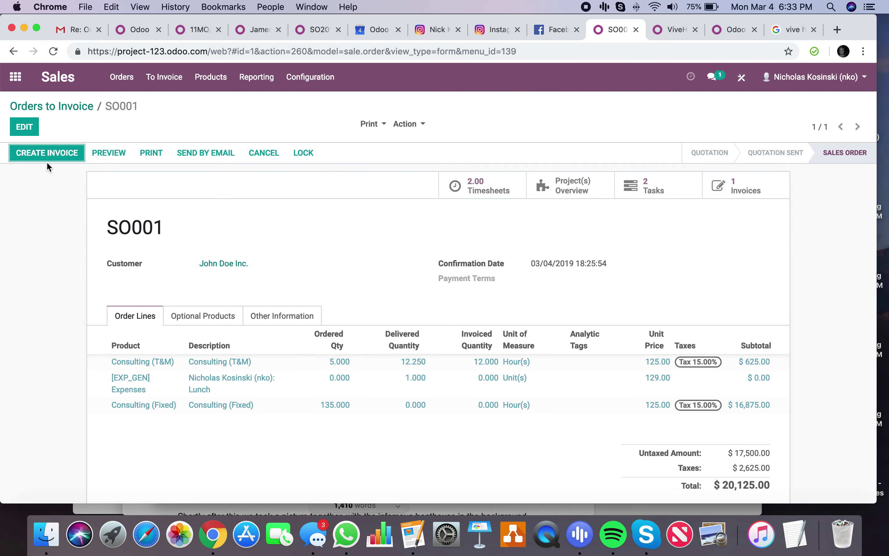
- Invoice SO001's invoiceable lines and validate draft INV/2019/0002 at $19,571.19
left_click(47, 153)
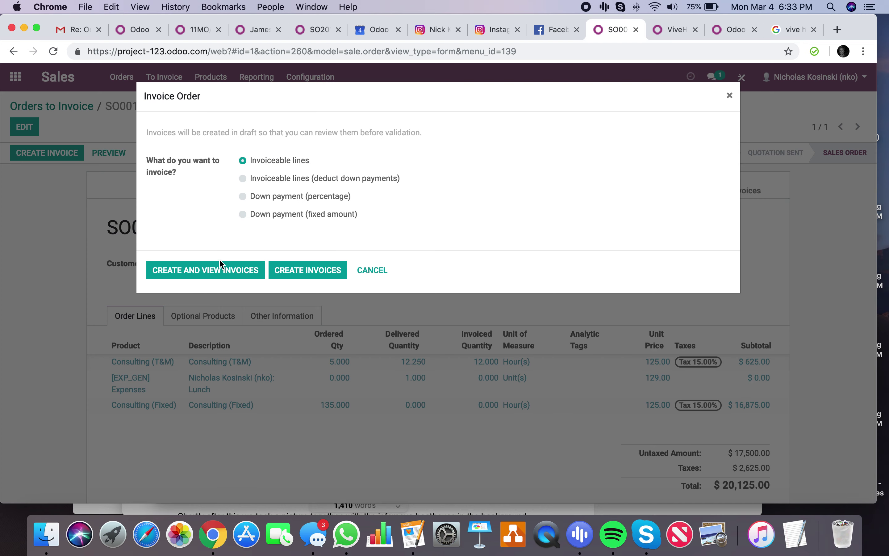
left_click(217, 269)
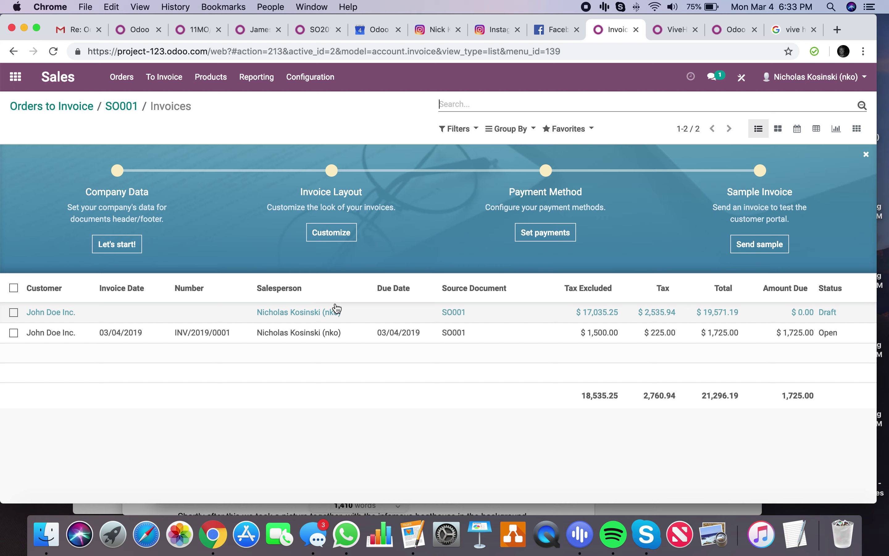
left_click(336, 308)
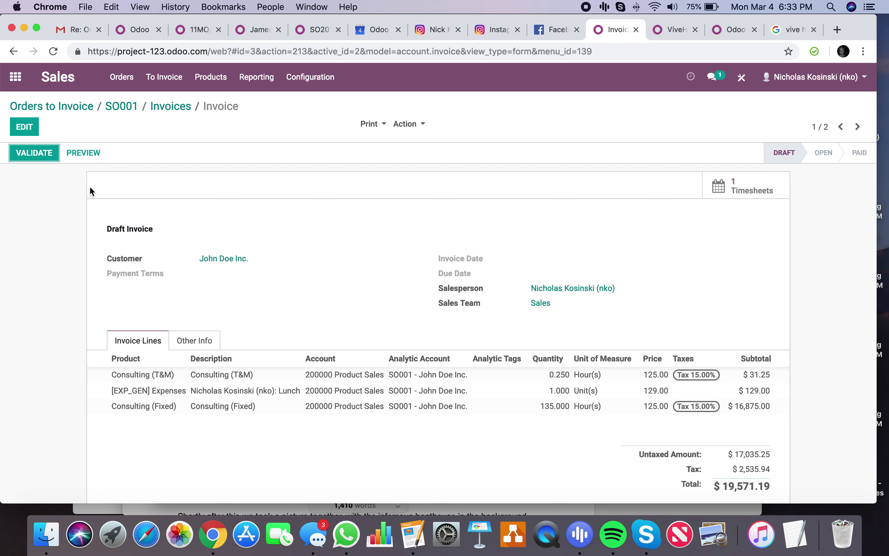
left_click(41, 158)
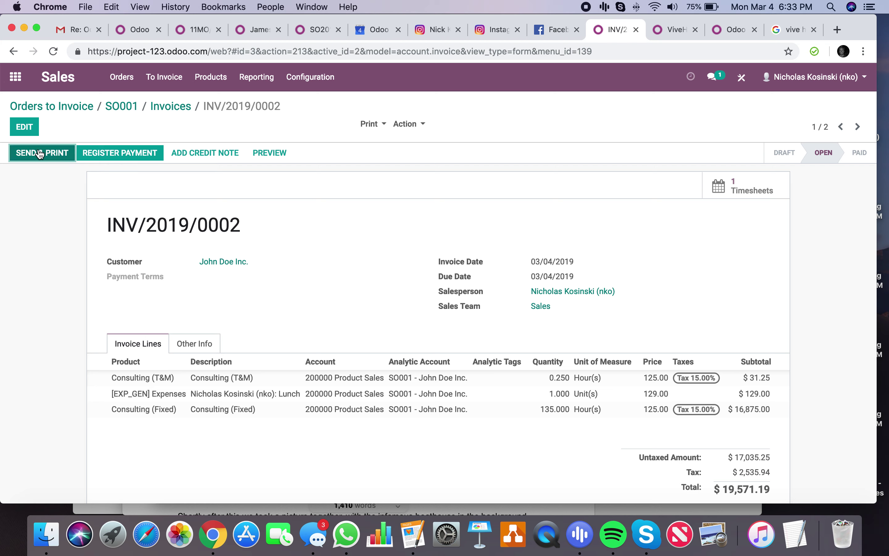
left_click(15, 76)
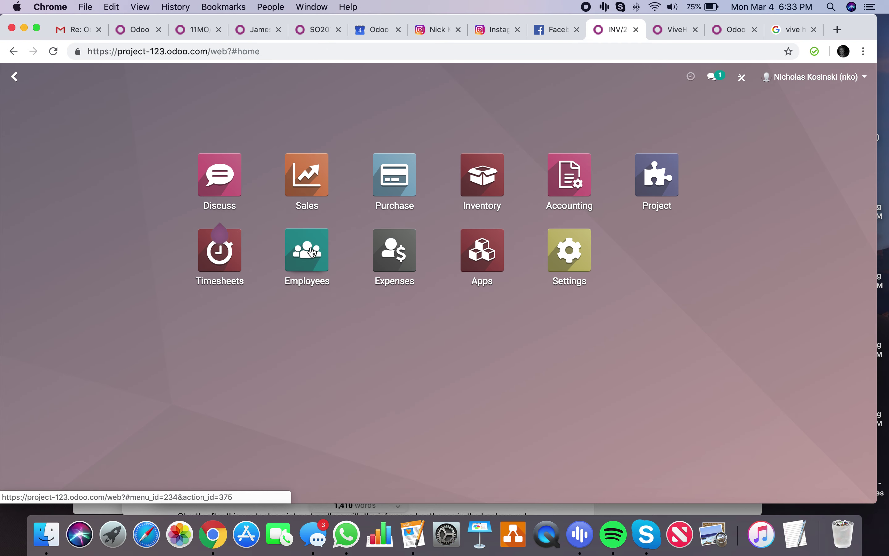
- Review the SO001 project's profitability overview in the Project app
left_click(672, 182)
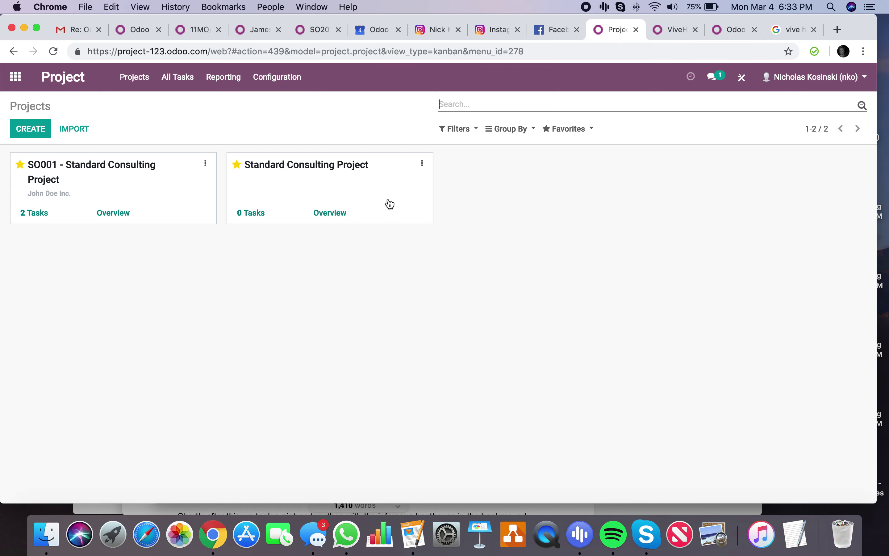
left_click(129, 213)
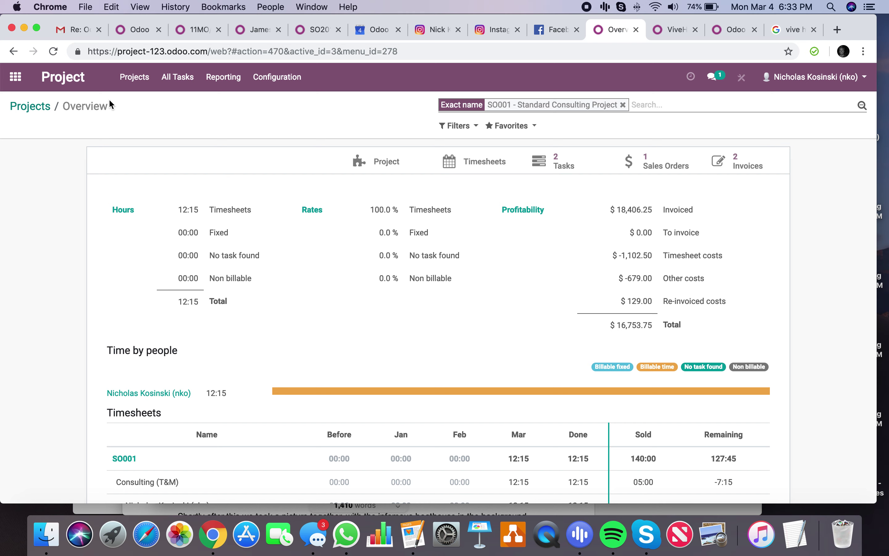
left_click(43, 111)
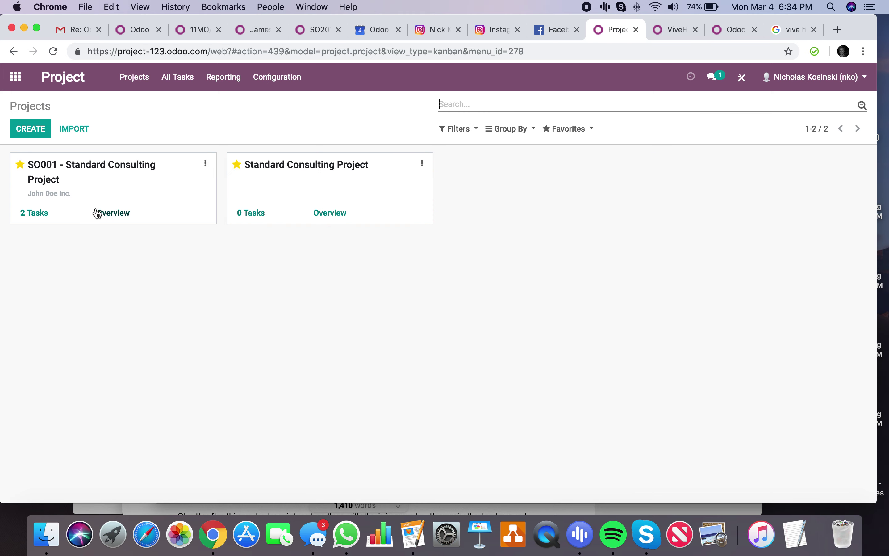
- Confirm the Consulting (Fixed) task's sales order item, save the task, and return to Projects
left_click(95, 191)
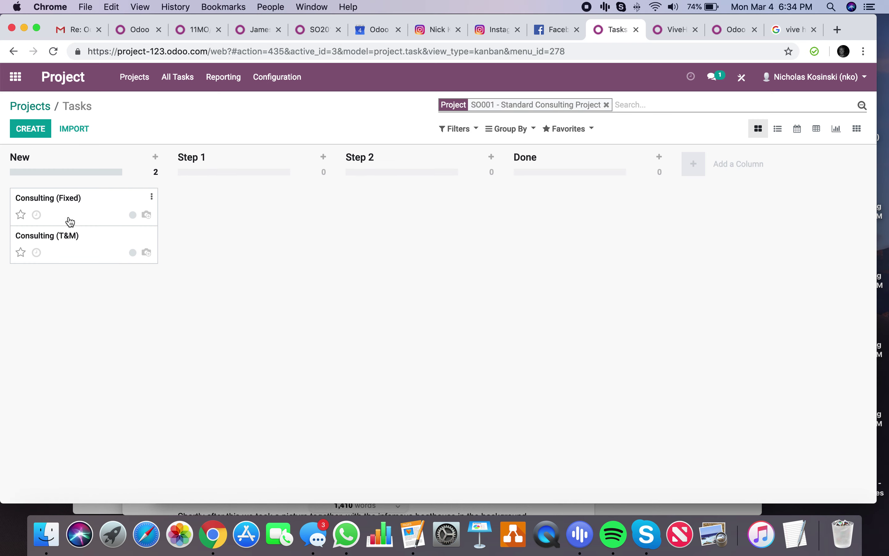
left_click(77, 212)
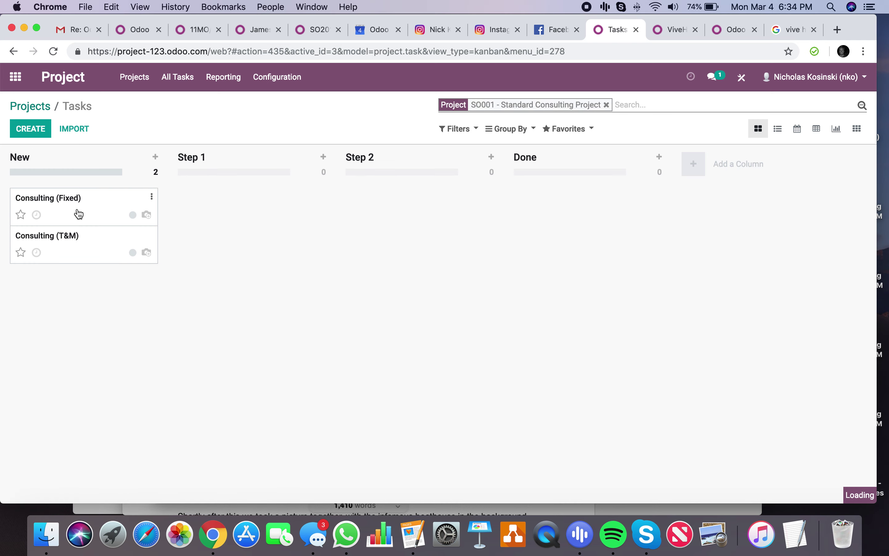
left_click(23, 128)
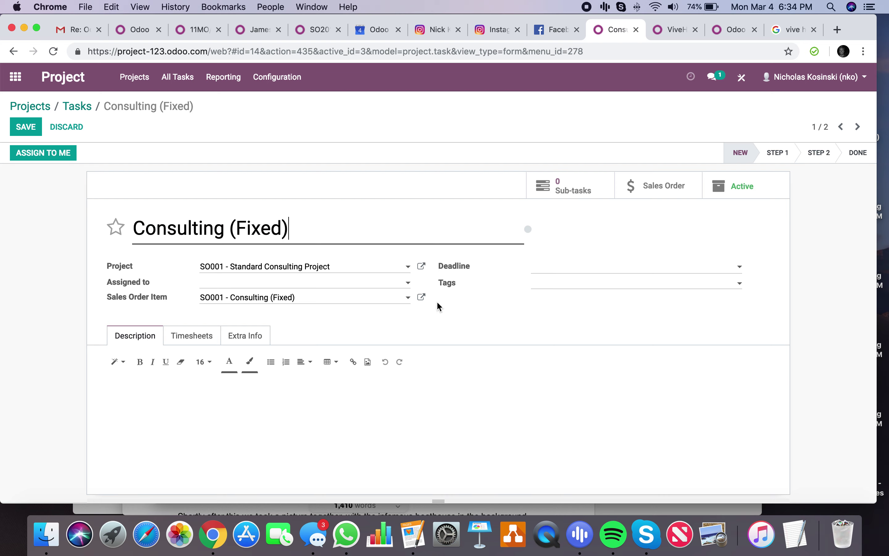
left_click(421, 297)
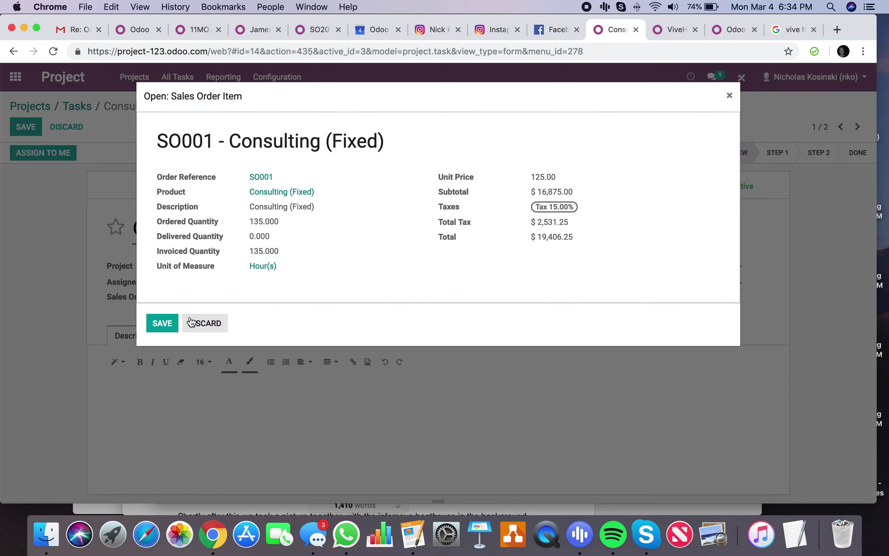
left_click(163, 323)
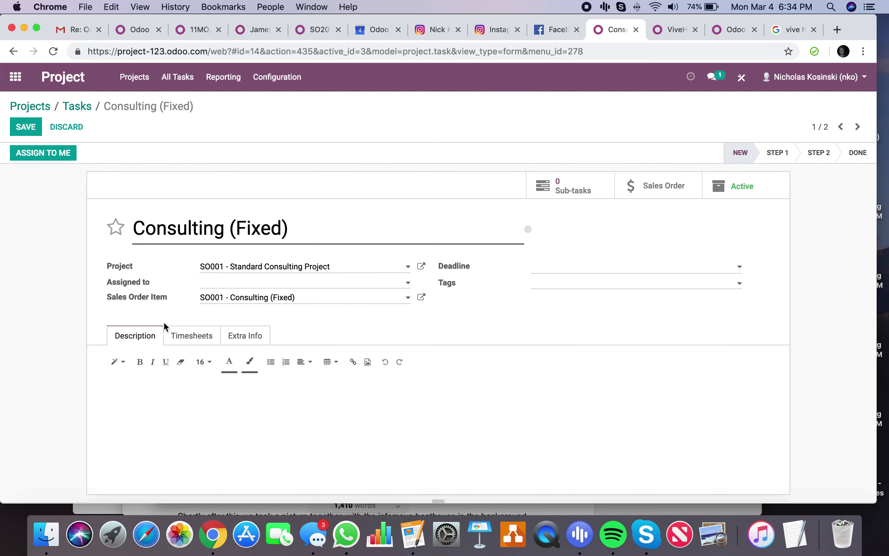
left_click(26, 127)
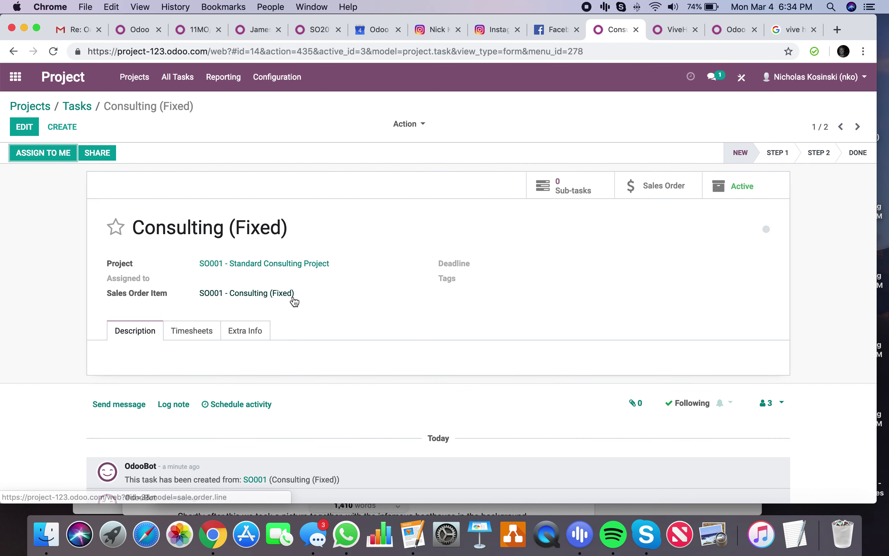
left_click(83, 110)
left_click(41, 105)
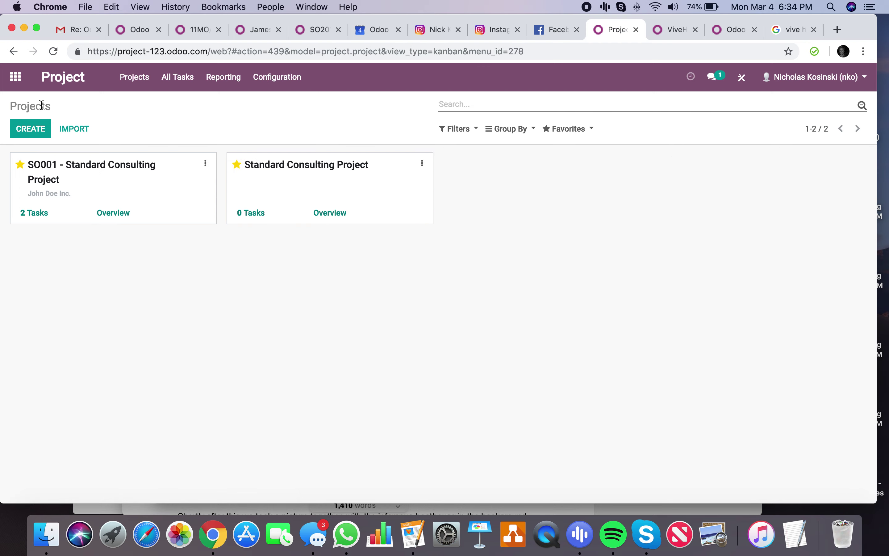
- Review the costs and revenues of the SO001 analytic account
left_click(14, 76)
type("analyic")
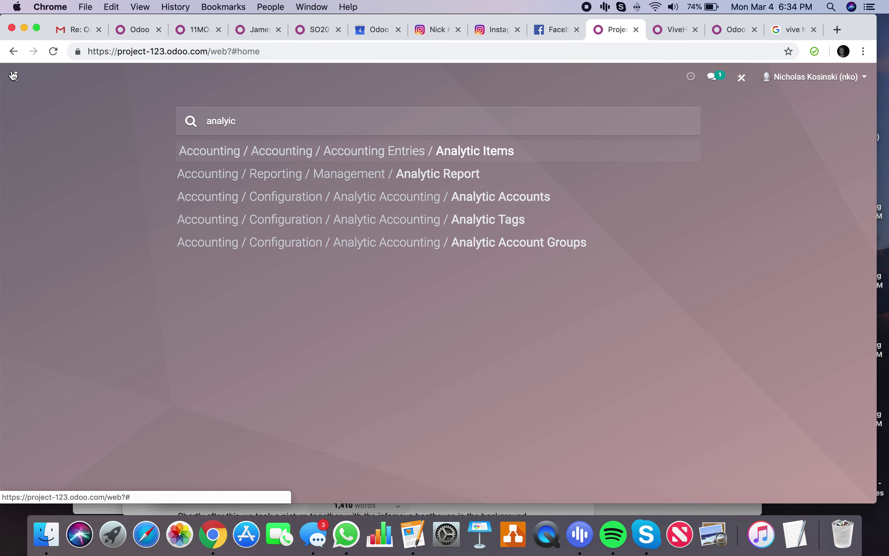
key("Down")
key("Down")
key("Return")
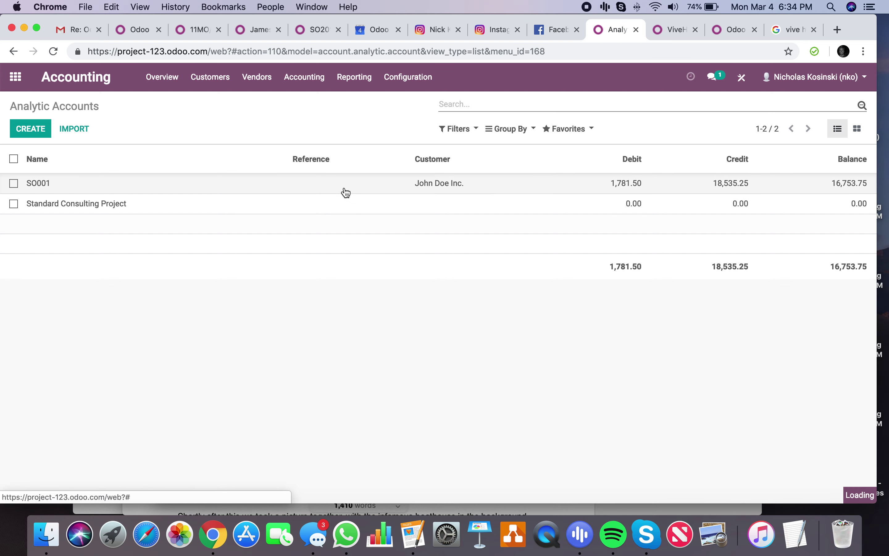
left_click(346, 193)
left_click(579, 166)
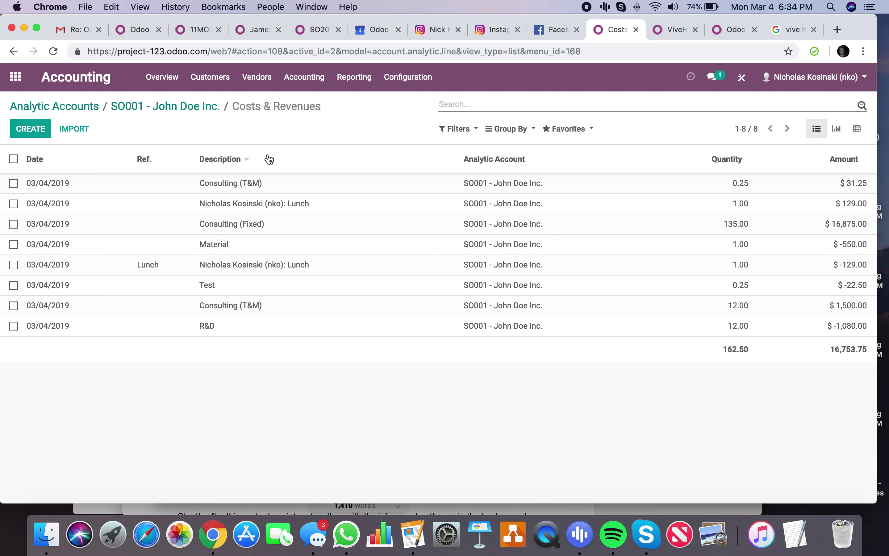
- Show Accounting's Journal Items grouped by Analytic Account
left_click(13, 77)
type("acc")
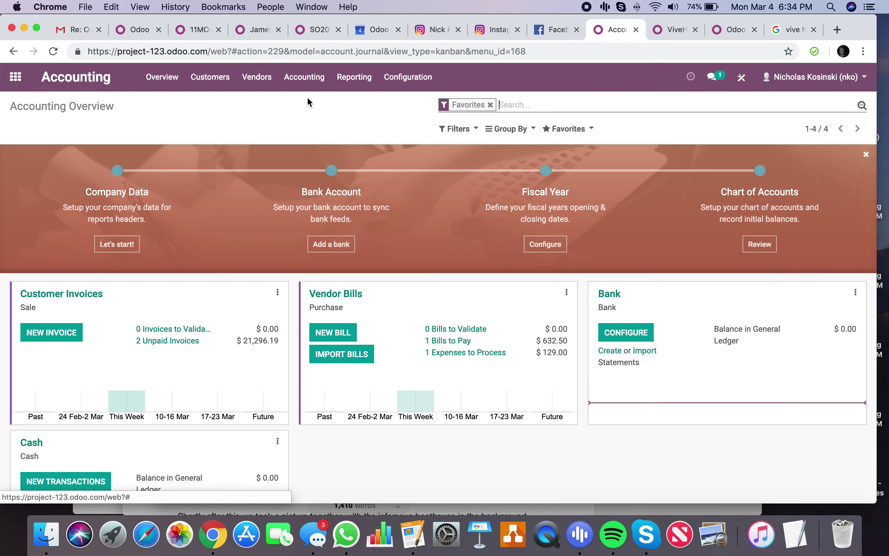
left_click(304, 77)
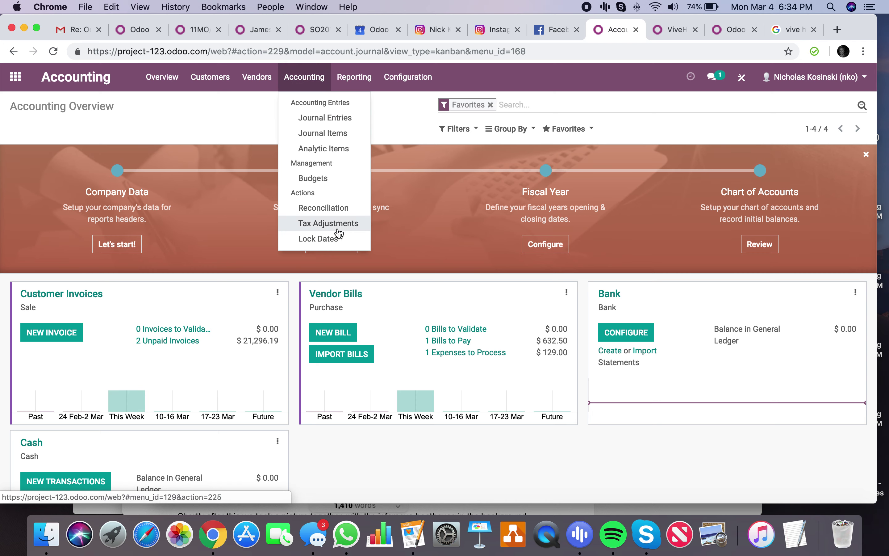
left_click(318, 139)
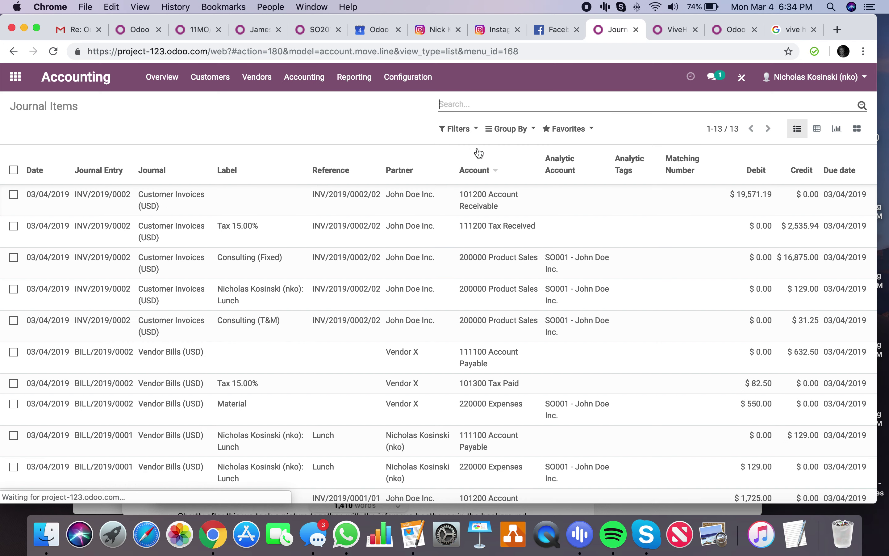
left_click(509, 128)
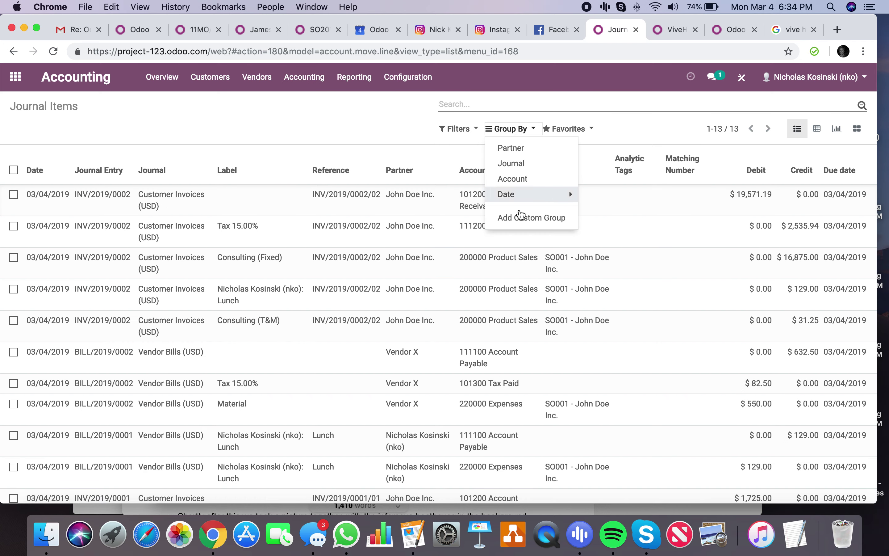
left_click(521, 215)
left_click(522, 254)
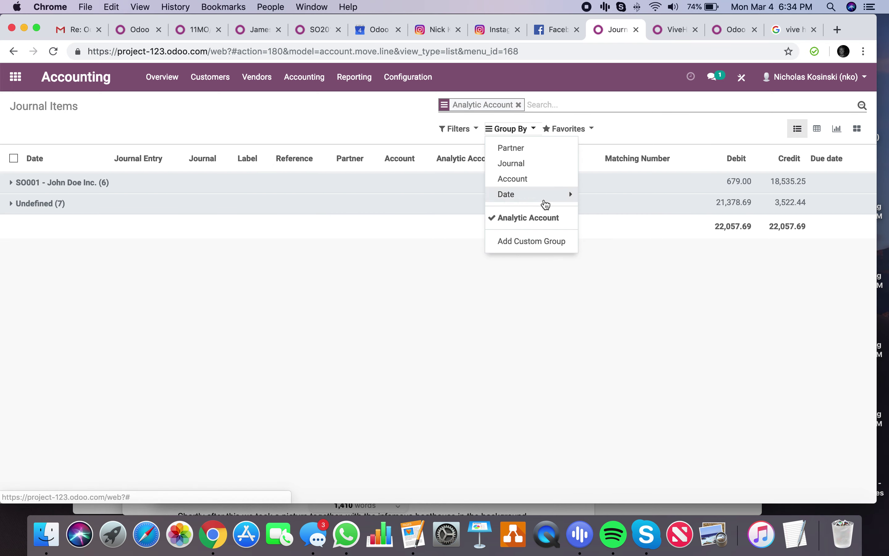
- Save the grouped search as favourite 'AA Report', then open Accounting settings
left_click(580, 130)
left_click(588, 149)
left_click(606, 165)
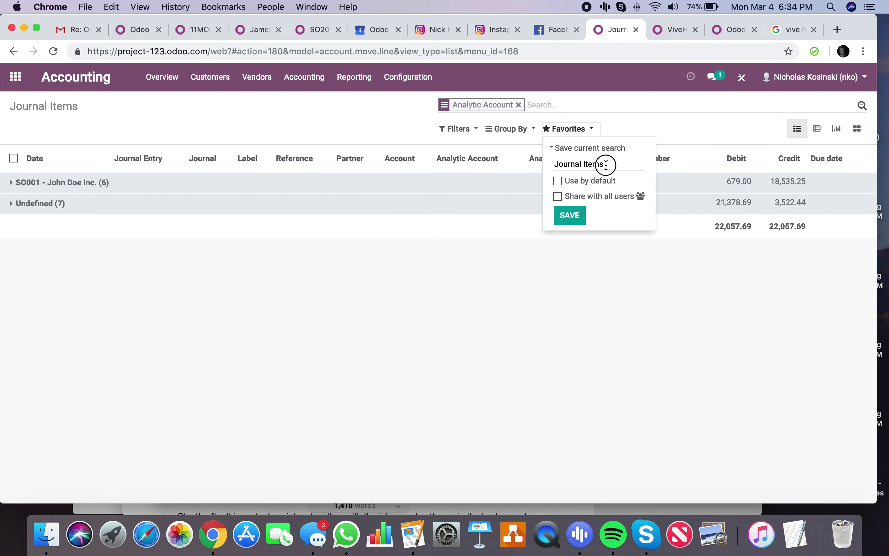
triple_click(590, 164)
type("AA Report")
key("Return")
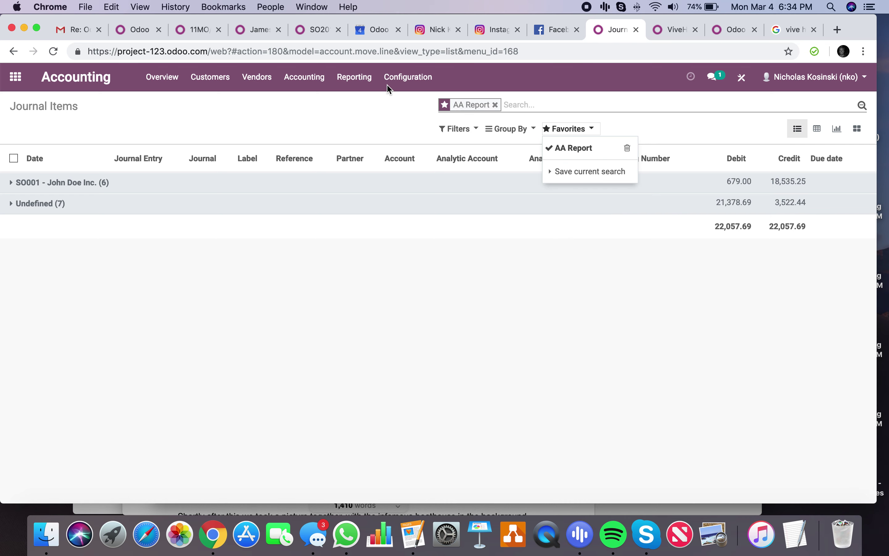
left_click(389, 89)
left_click(394, 104)
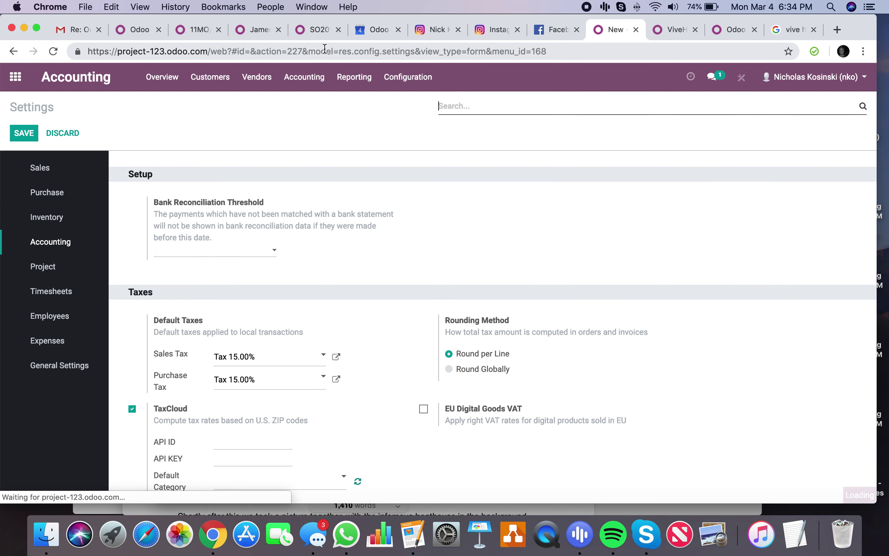
- Enable developer mode by adding ?debug to the page address
left_click(294, 52)
left_click(235, 52)
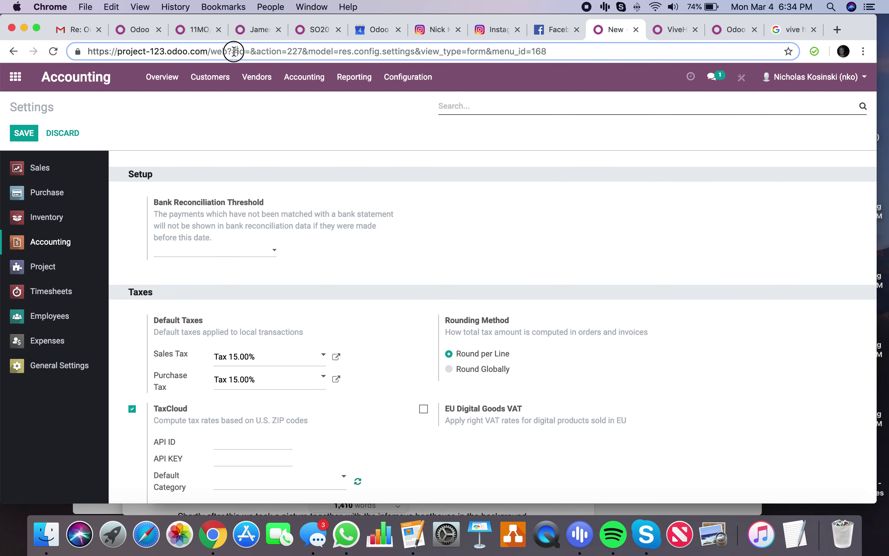
type("deug")
key("BackSpace")
key("BackSpace")
type("bug")
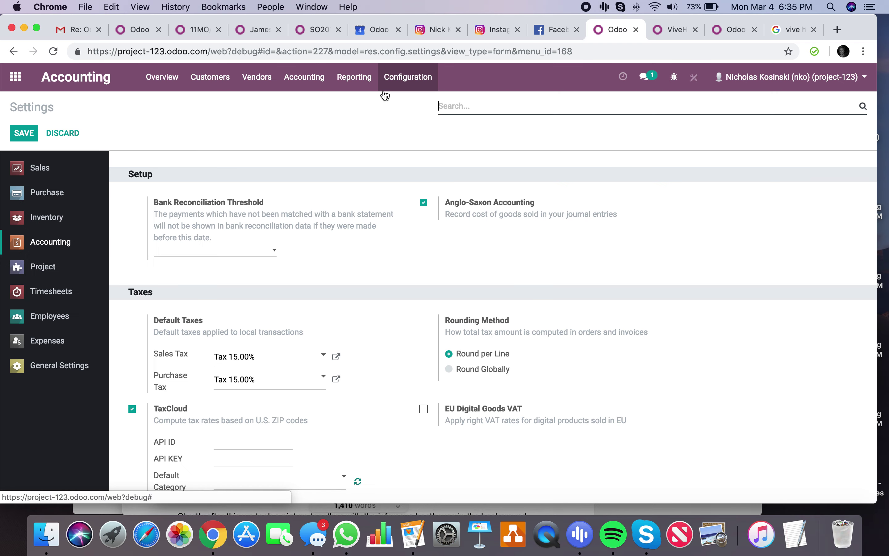
- Add AA Report to Profit and Loss applicable filters, save, and open that report
left_click(384, 93)
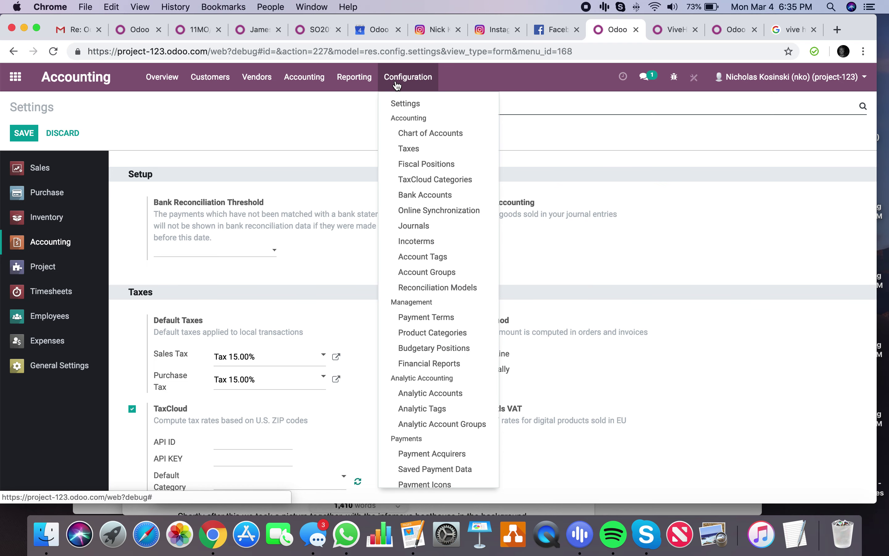
left_click(460, 369)
left_click(88, 180)
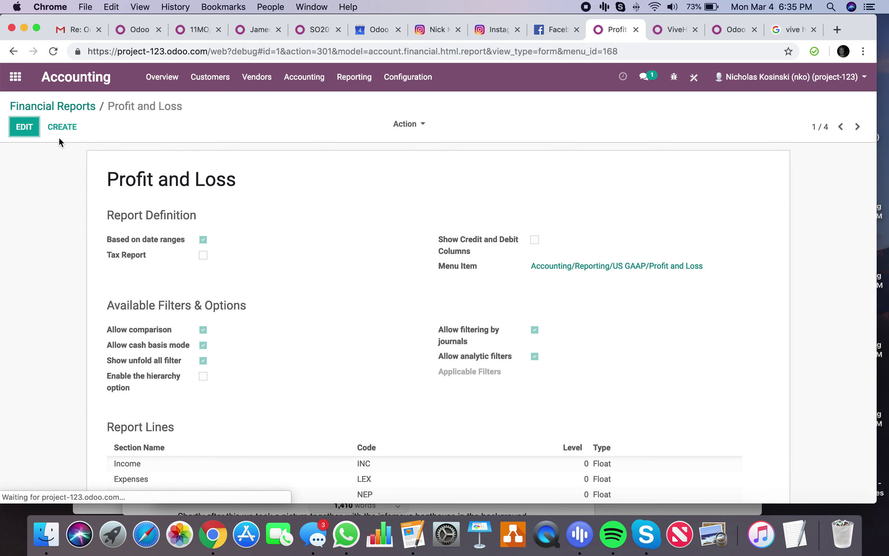
left_click(21, 129)
scroll(460, 358, "down", 2)
left_click(572, 319)
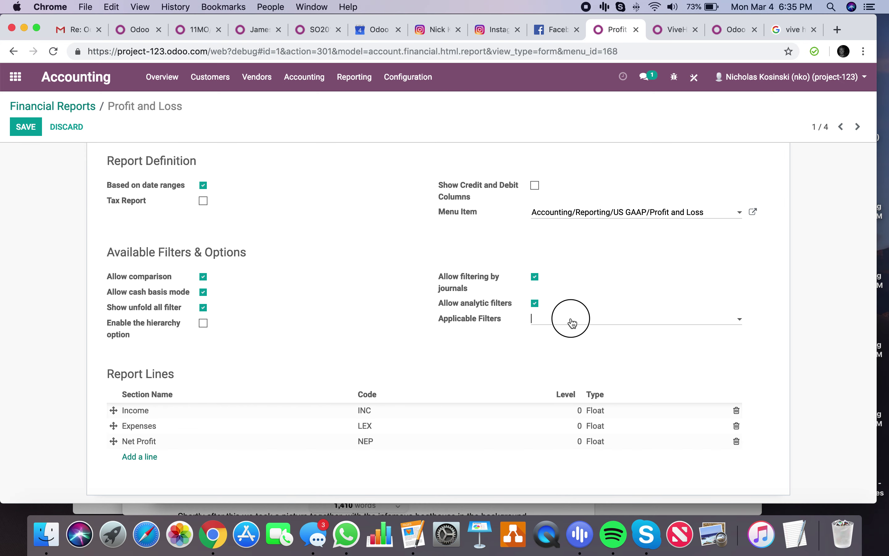
left_click(578, 336)
left_click(25, 133)
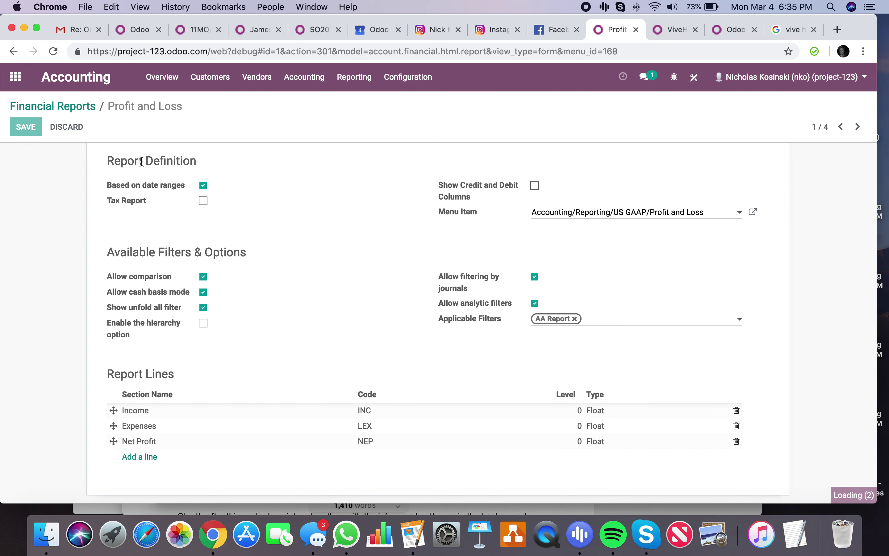
left_click(356, 92)
left_click(360, 117)
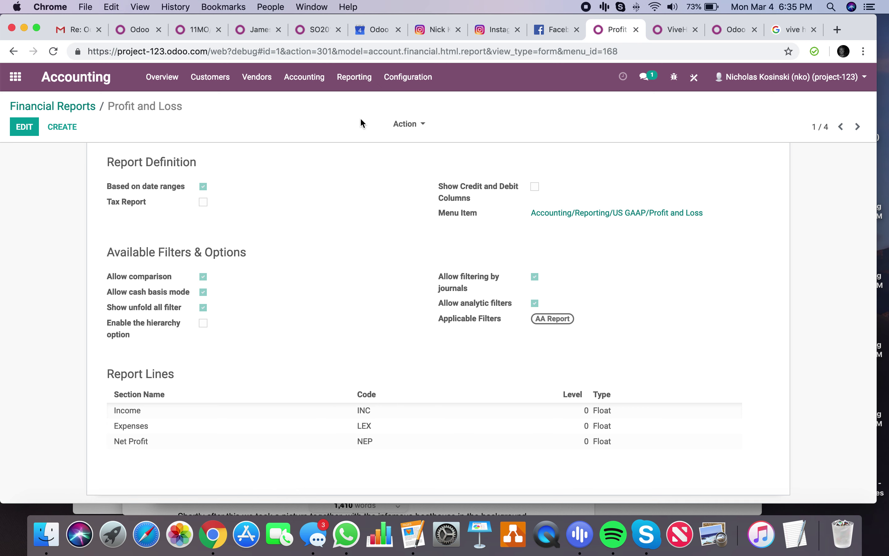
- Filter Profit and Loss by AA Report and compare 2019 against 4 previous periods
left_click(770, 126)
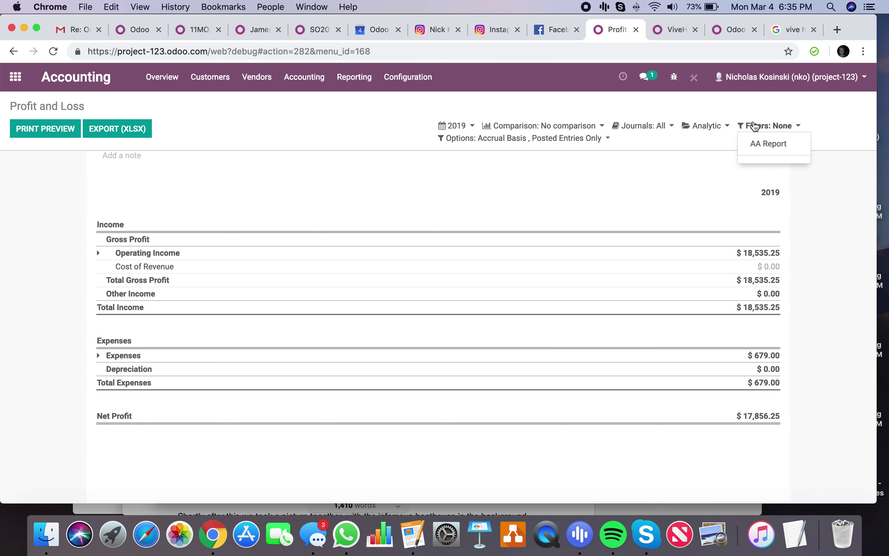
left_click(762, 146)
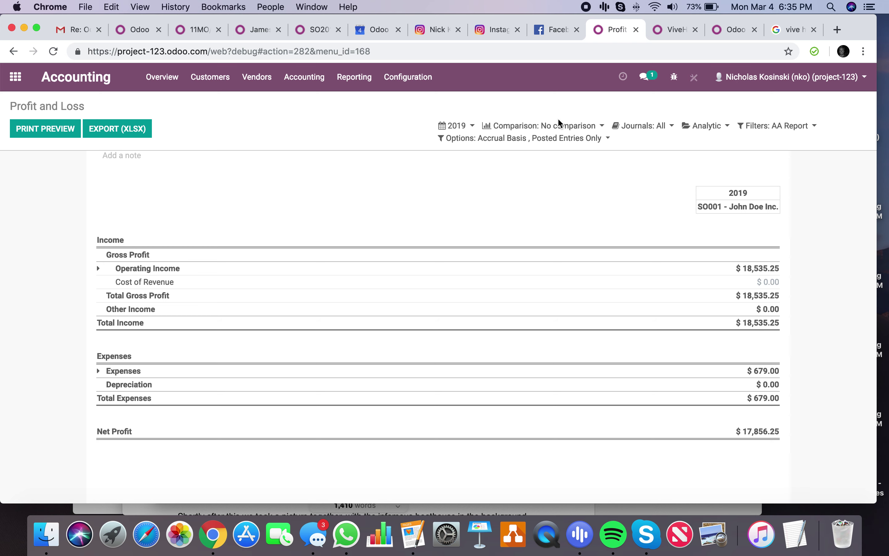
left_click(561, 126)
left_click(543, 168)
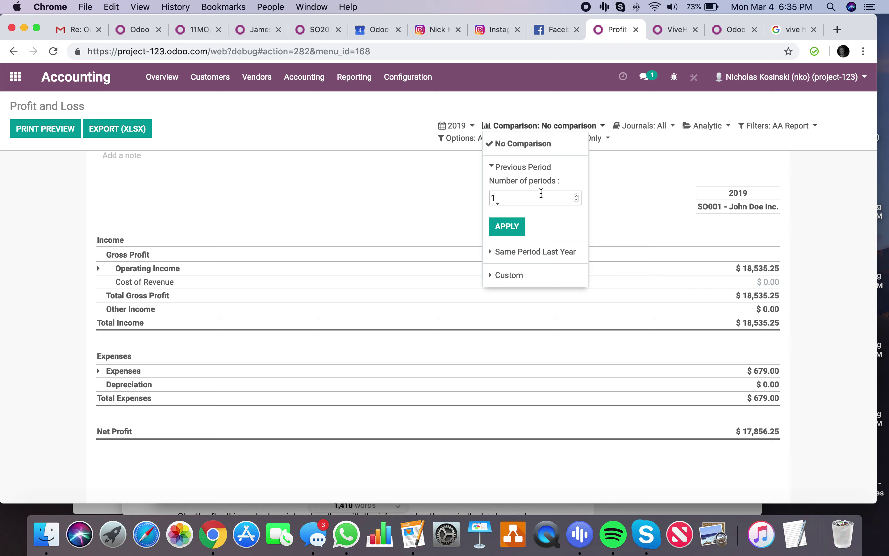
type("10")
type("4")
left_click(508, 228)
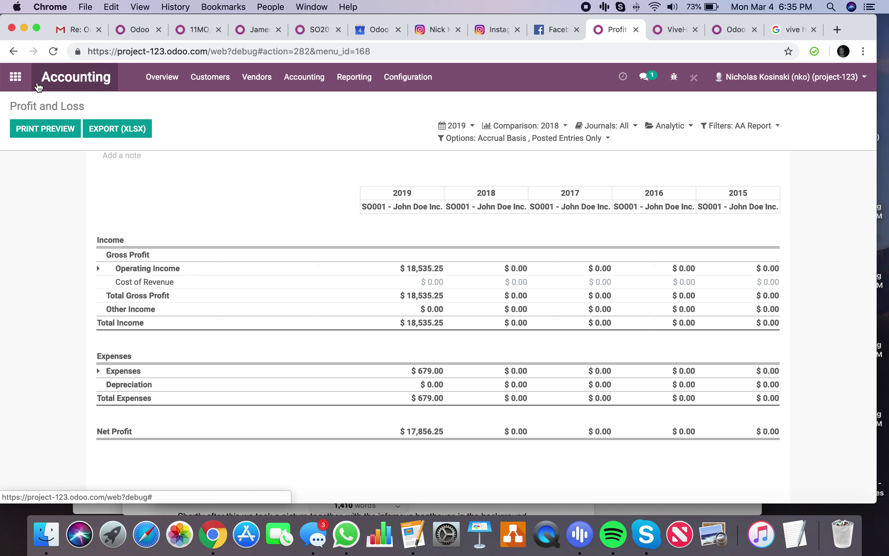
- Return to the home app menu and open the Project app
left_click(15, 78)
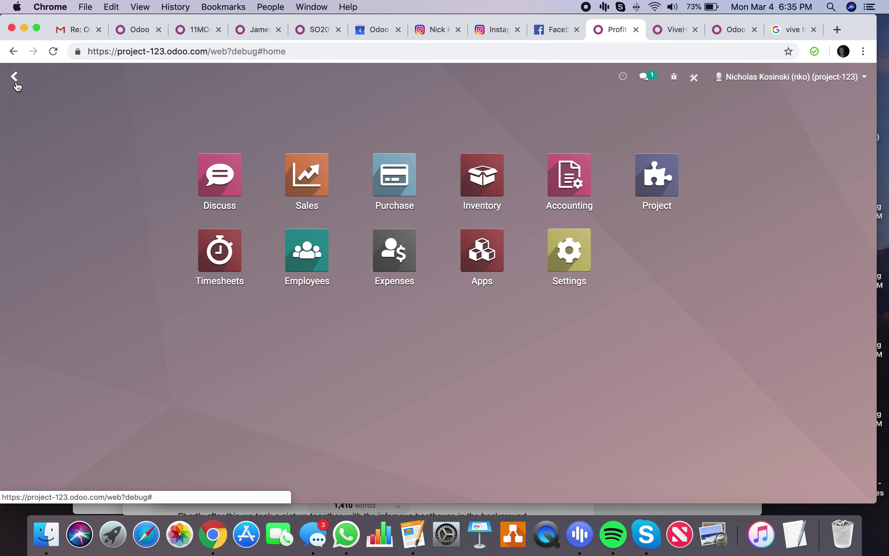
left_click(669, 206)
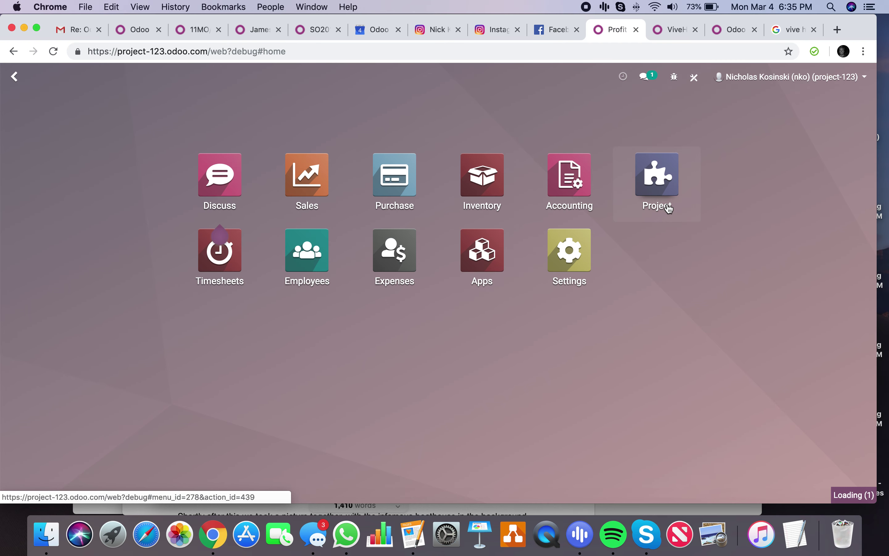